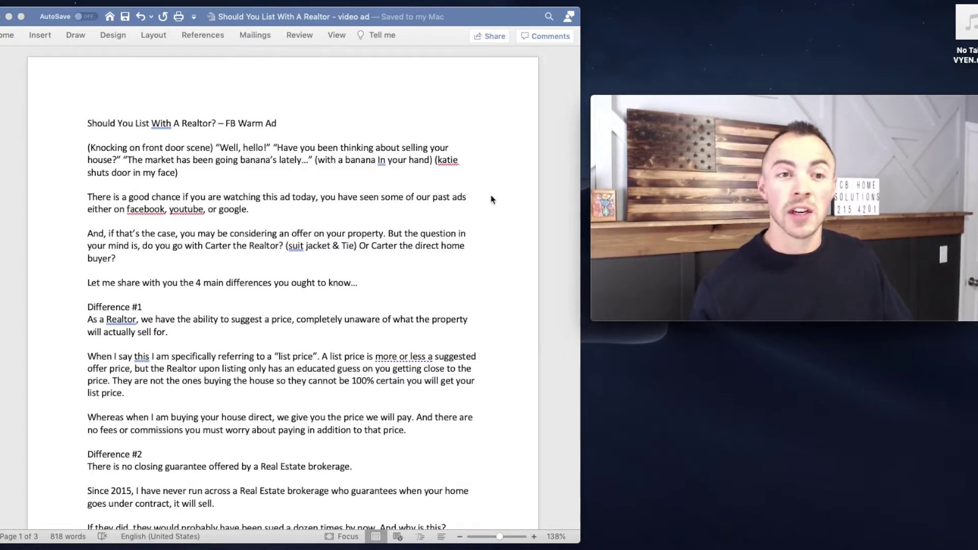
Bring the Word script into focus and check its title line
scroll(492, 199, down, 20)
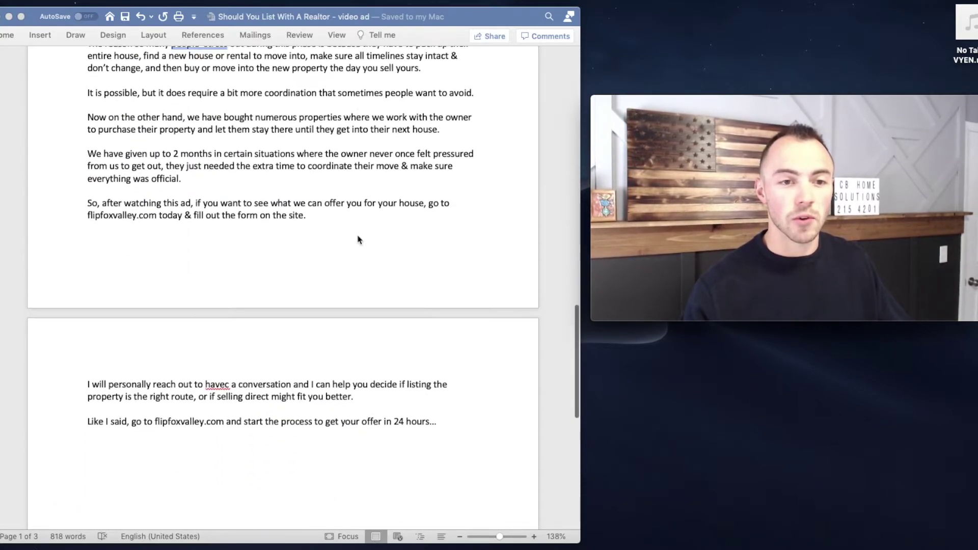
scroll(356, 239, up, 20)
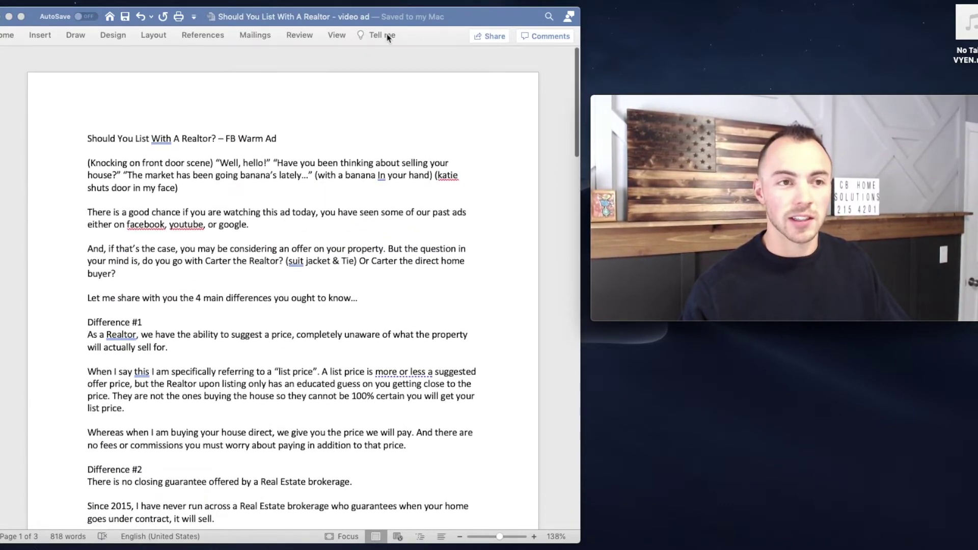
click(274, 136)
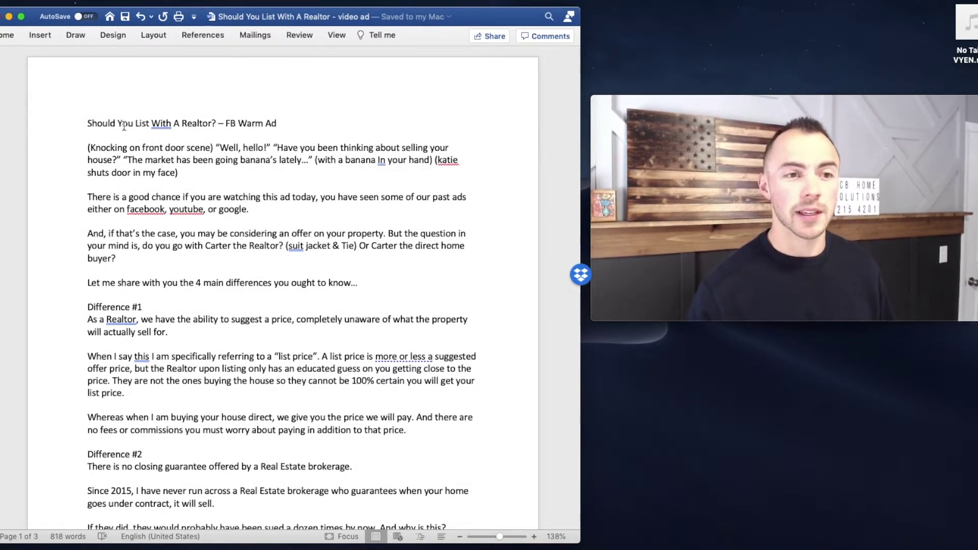
drag(102, 124, 363, 133)
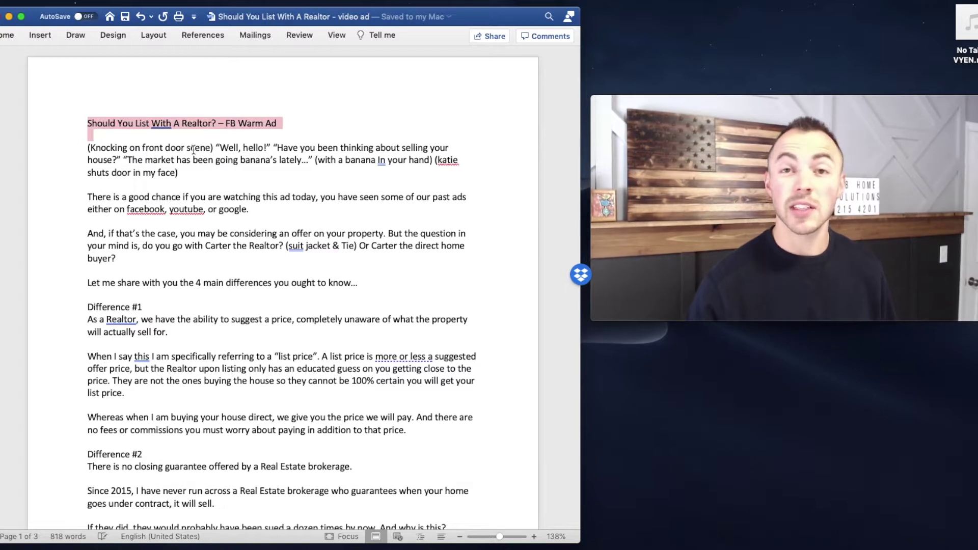
click(319, 116)
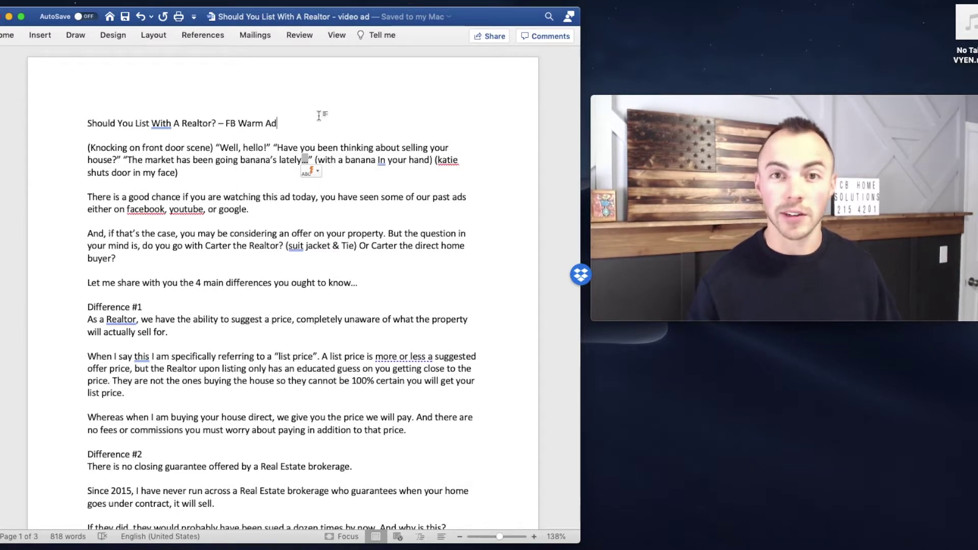
Look over the 'Knocking on front door scene' opening and the closing call-to-action line
scroll(321, 148, down, 2)
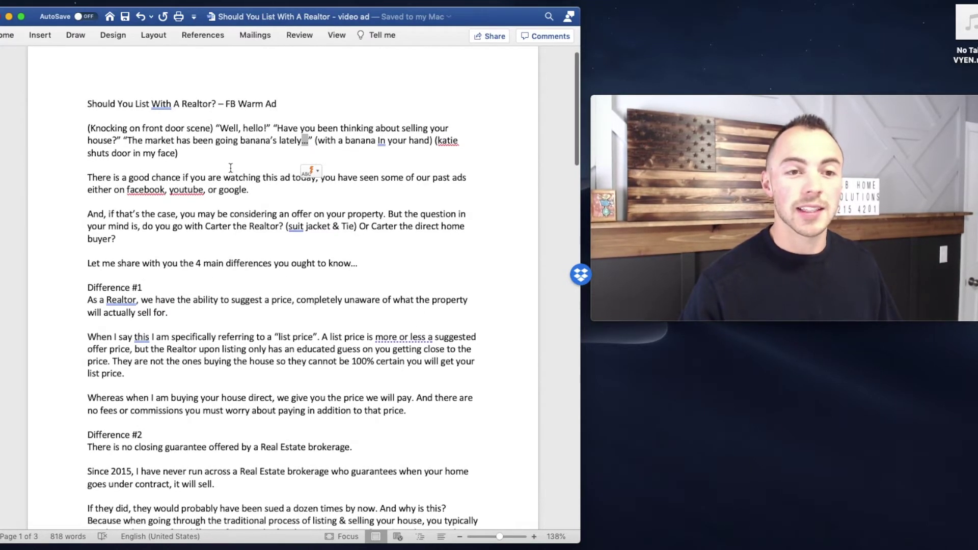
scroll(323, 154, up, 2)
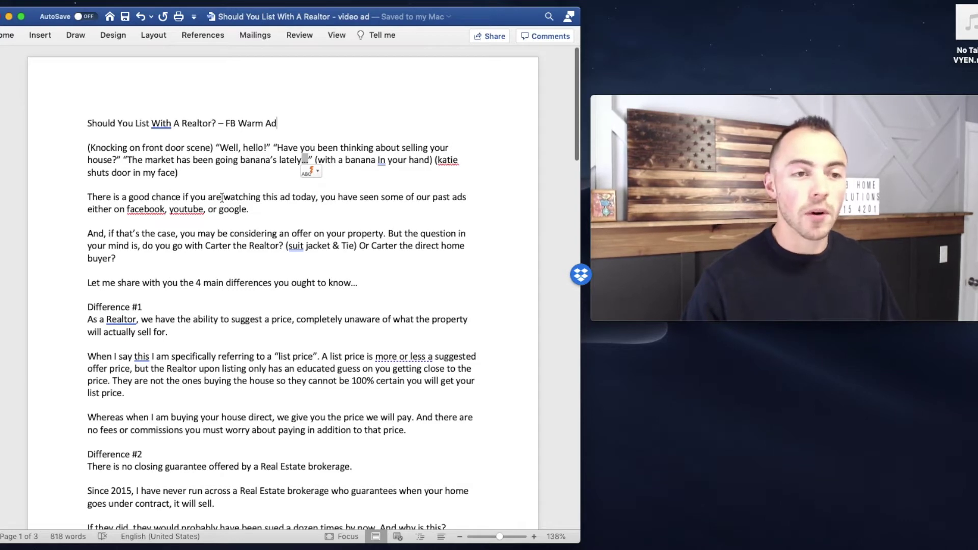
scroll(189, 159, down, 5)
scroll(186, 163, up, 5)
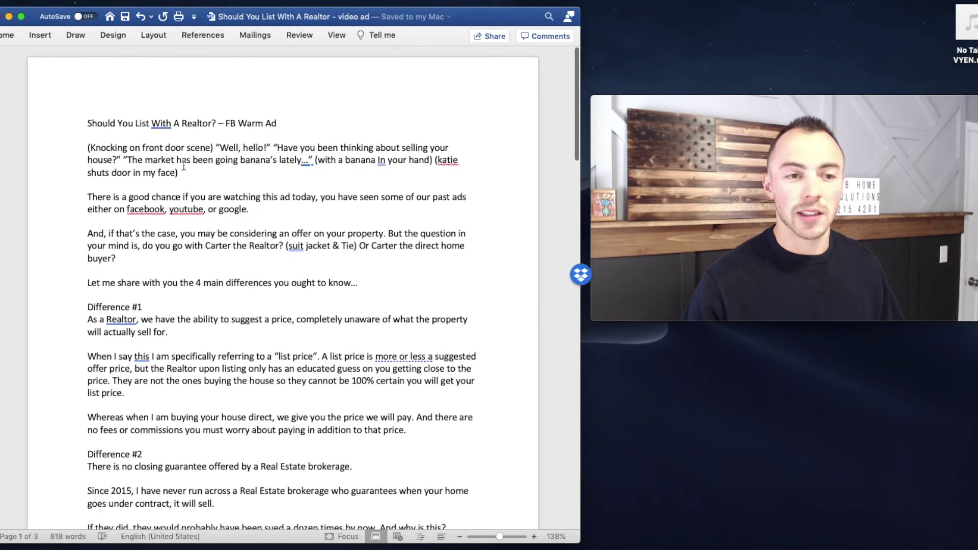
drag(211, 148, 87, 150)
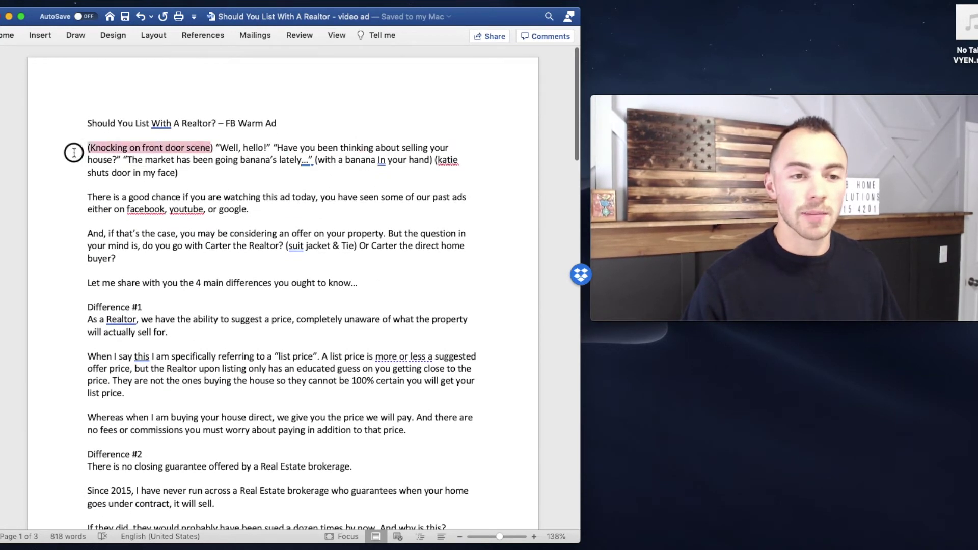
click(219, 189)
scroll(220, 199, down, 2)
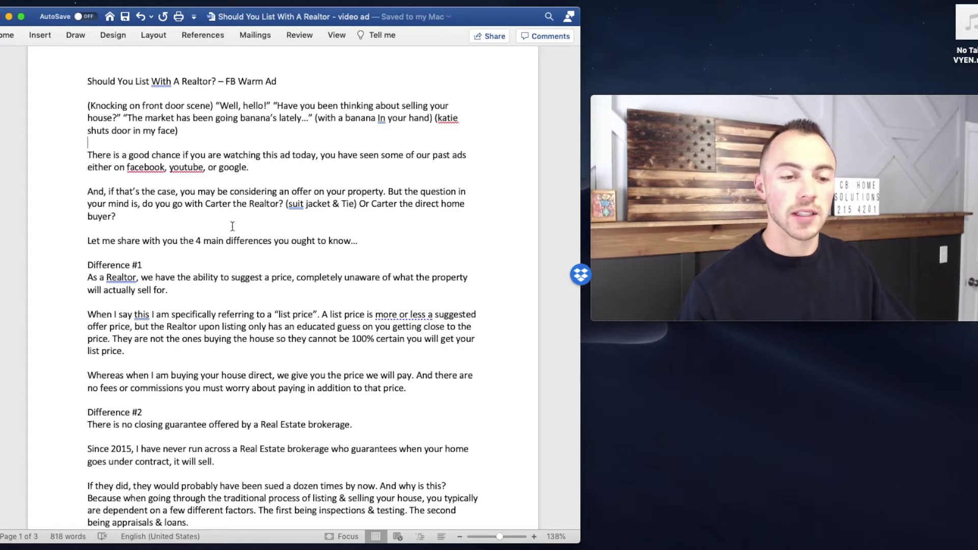
scroll(232, 226, down, 20)
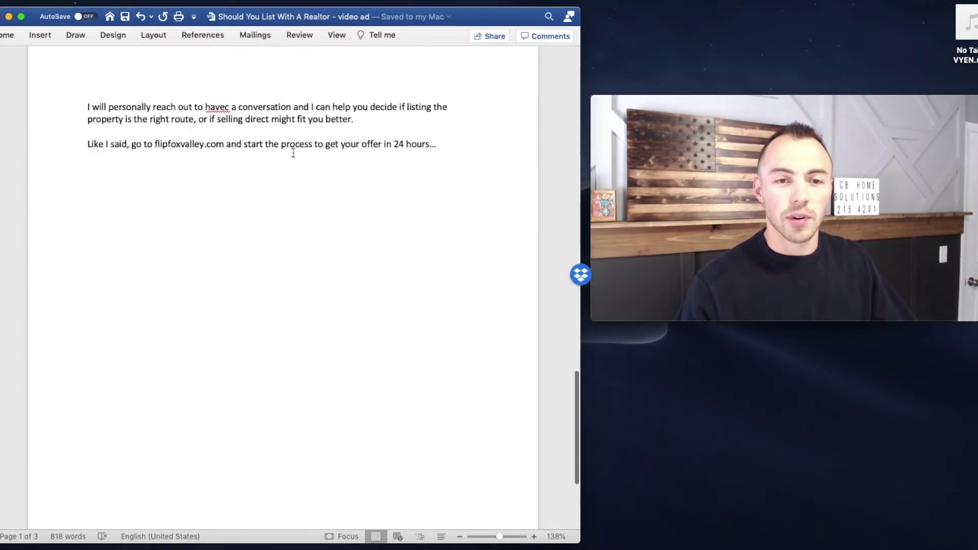
drag(149, 143, 426, 186)
click(411, 209)
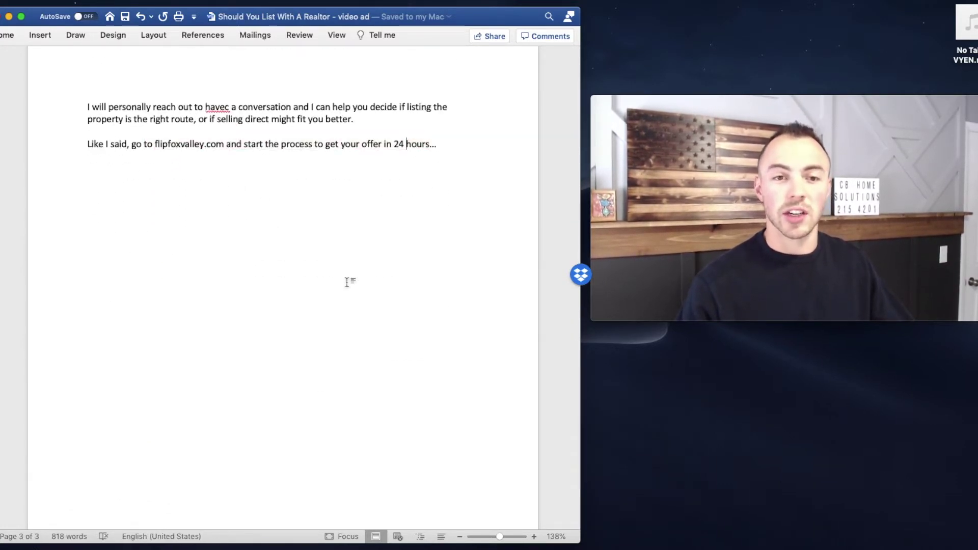
Start an AIDA outline below the script's last line with the four stage names
click(461, 161)
key(Return)
key(Return)
key(Return)
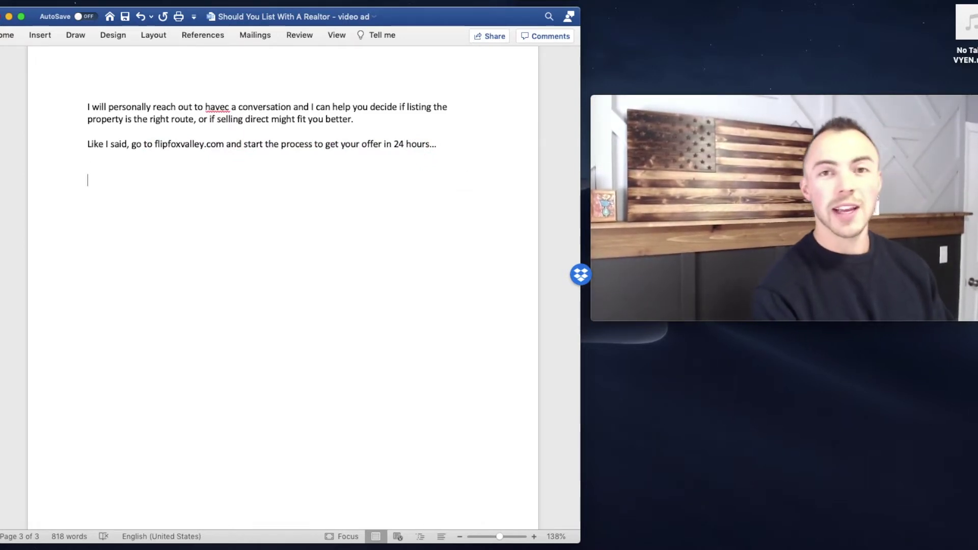
text(AIDA)
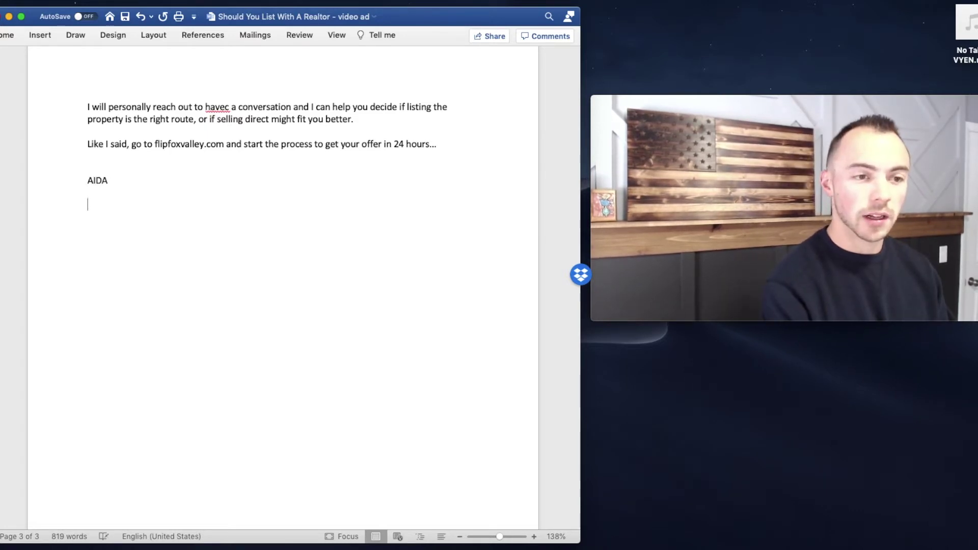
text(ttention)
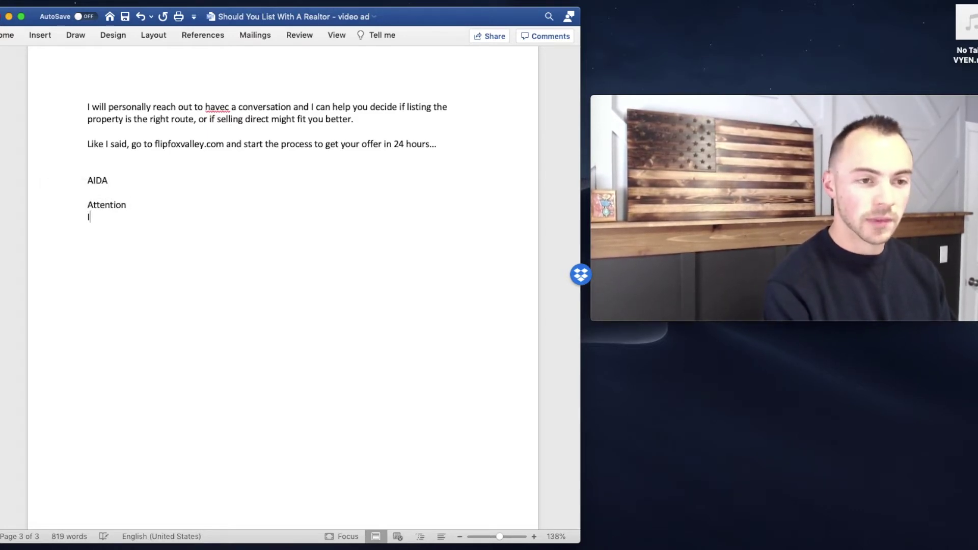
text(Desire)
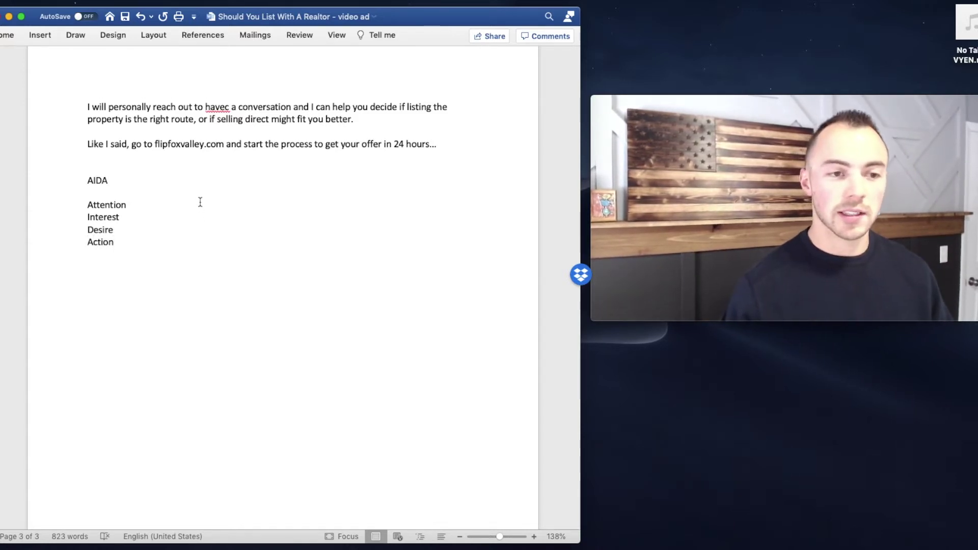
text( -)
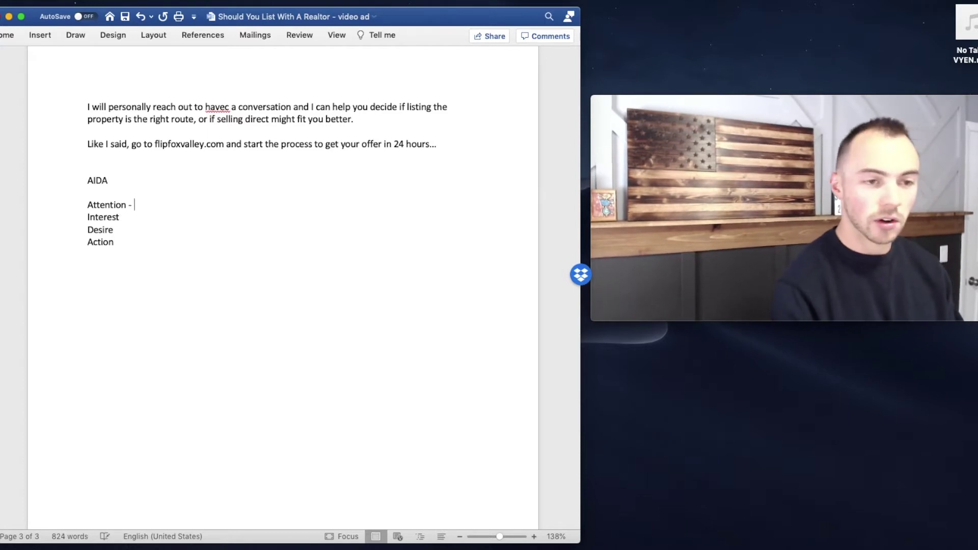
Describe Attention as a door-knocking scene of a realtor asking an owner about selling
scroll(218, 147, up, 20)
mouse_move(217, 147)
mouse_down()
mouse_move(276, 217)
mouse_move(207, 144)
mouse_move(217, 148)
mouse_up()
scroll(223, 224, down, 20)
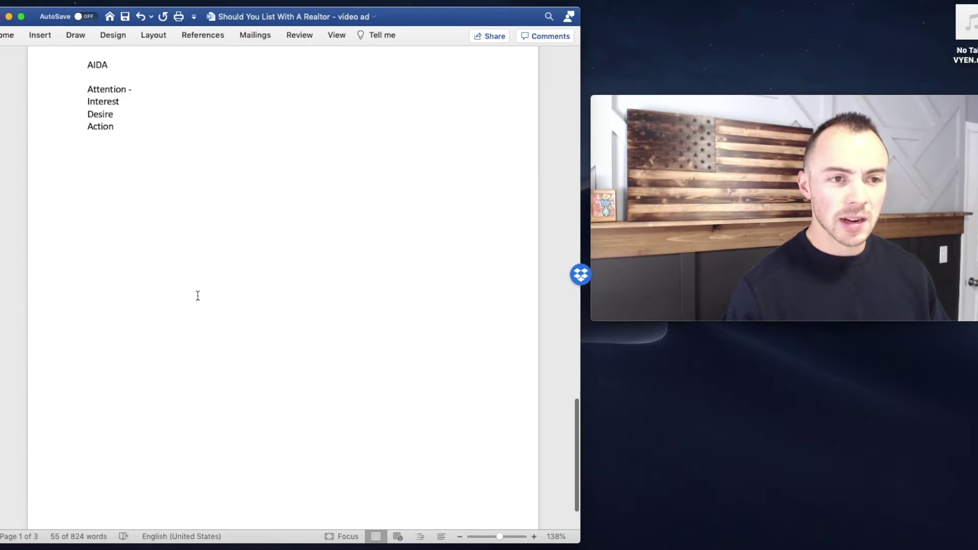
scroll(197, 295, up, 2)
click(163, 140)
text(Door kl)
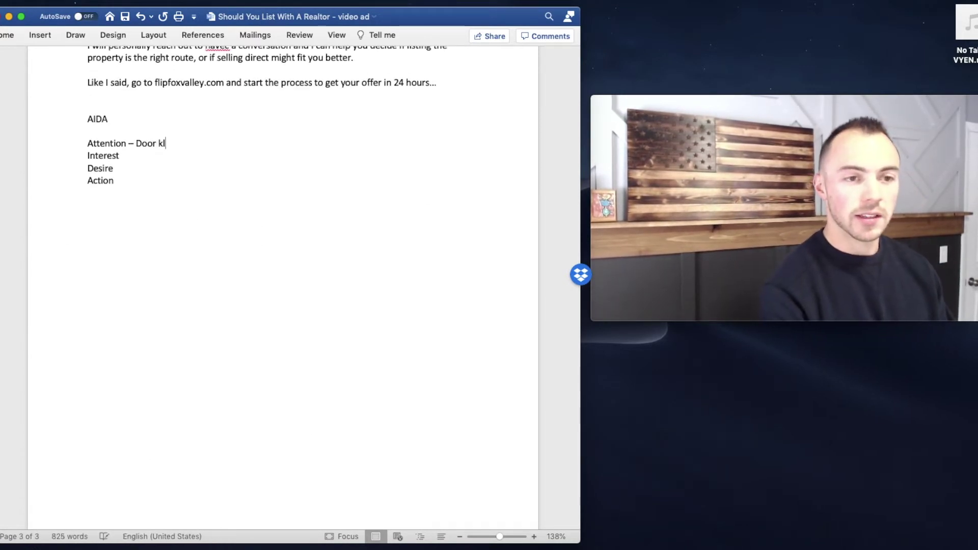
key(BackSpace)
text(nocking sce)
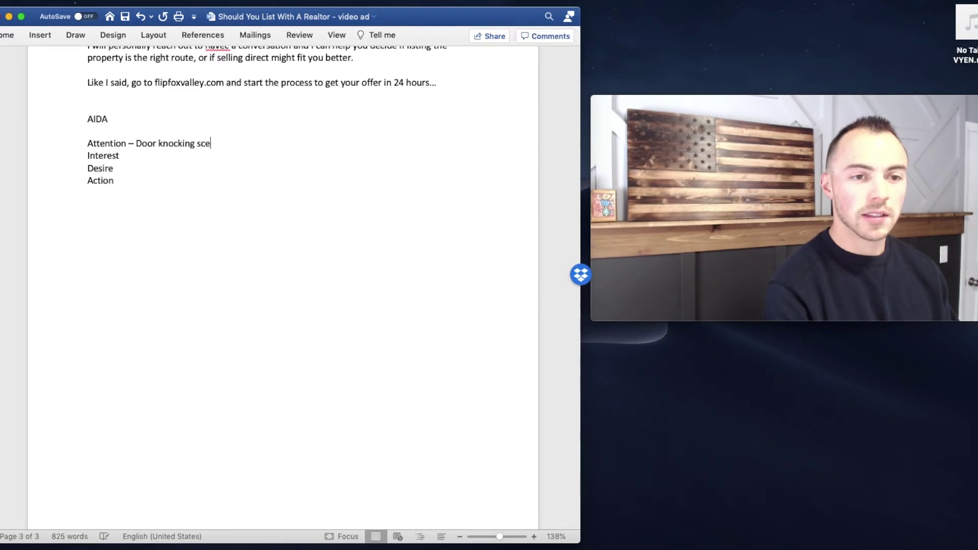
text(ne or)
key(BackSpace)
key(BackSpace)
text(f a)
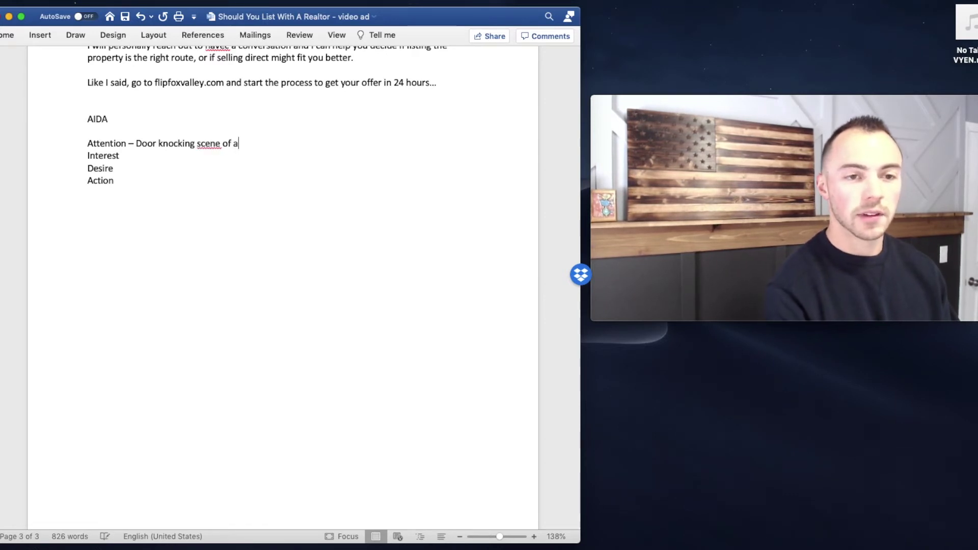
text( realtor asking an owner if they want to sell)
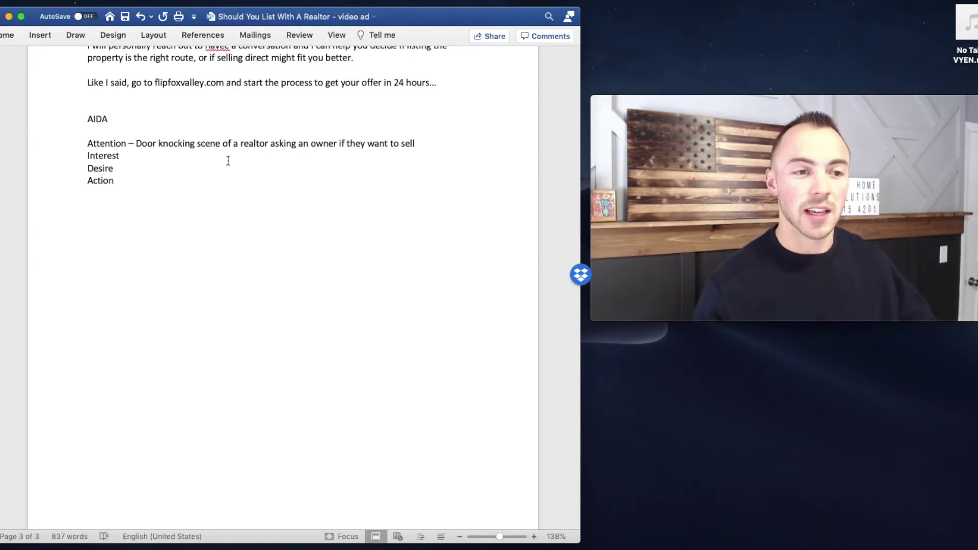
scroll(228, 159, up, 20)
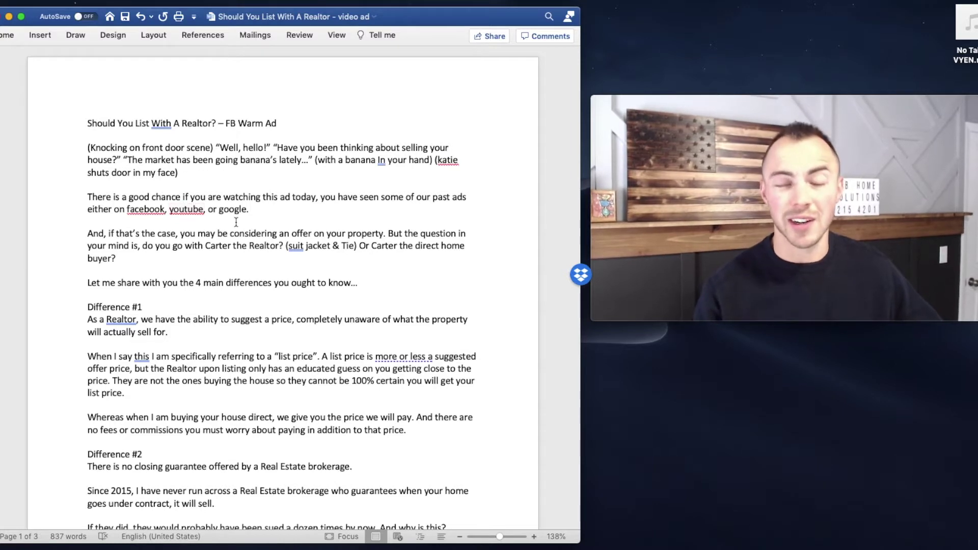
Select the door-knocking scene and past-ads paragraphs at the top of page 1
scroll(233, 214, down, 5)
scroll(136, 154, up, 5)
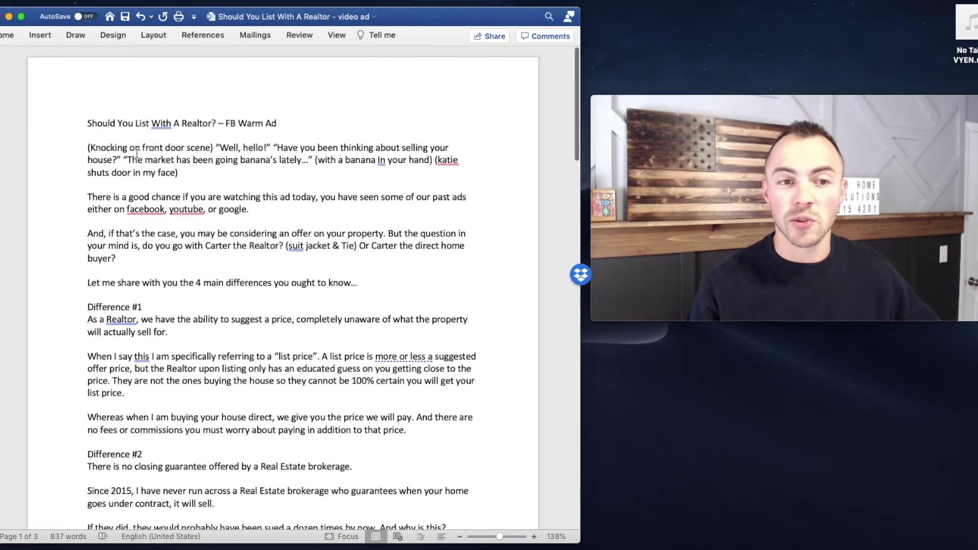
drag(82, 149, 224, 224)
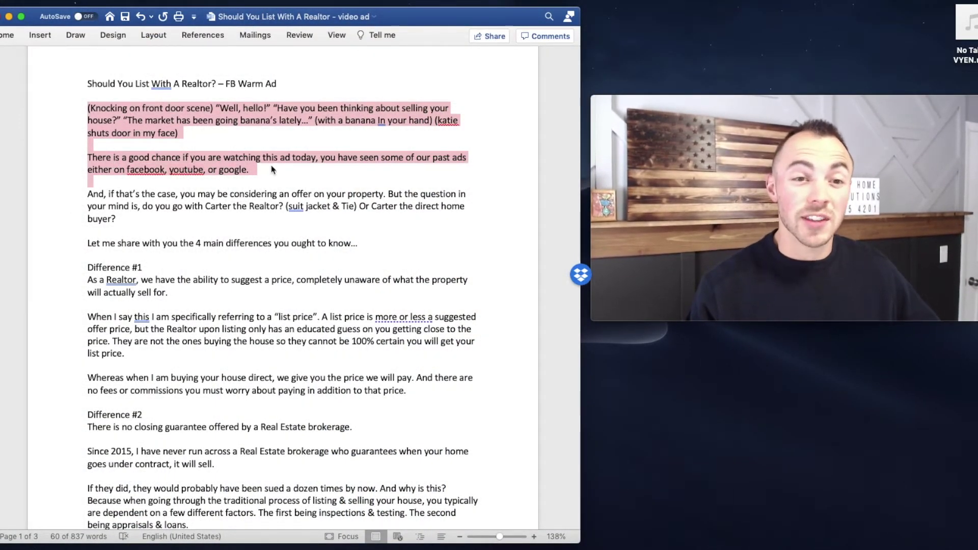
scroll(377, 159, down, 2)
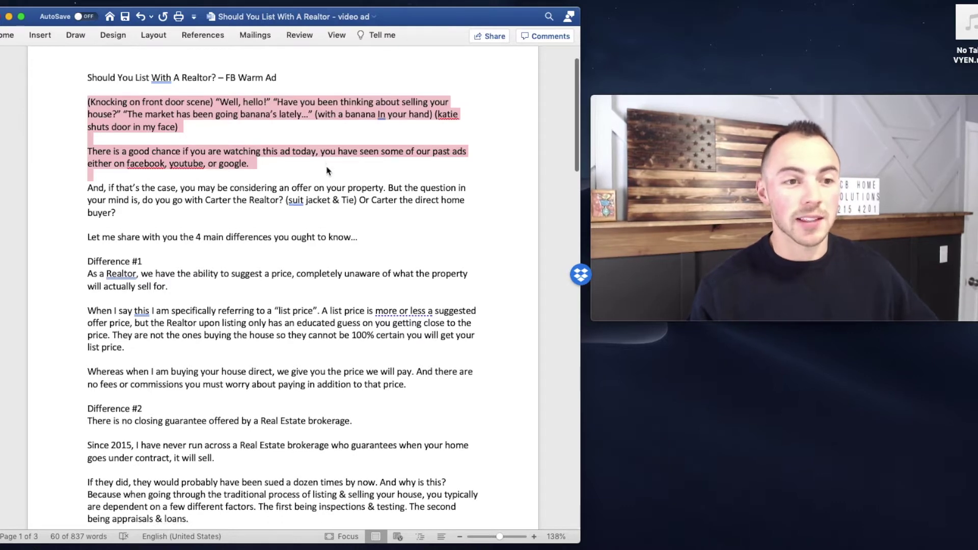
scroll(396, 157, down, 2)
scroll(255, 147, down, 3)
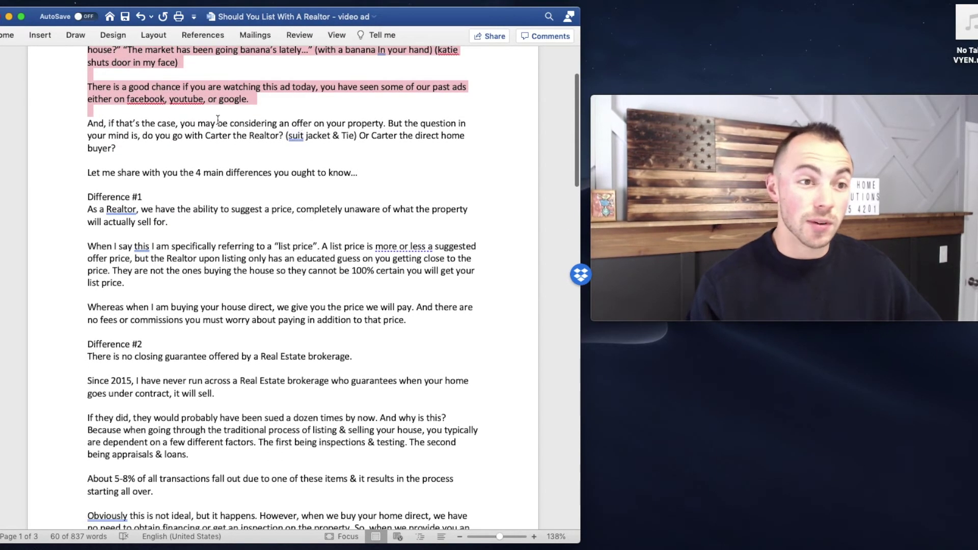
click(213, 142)
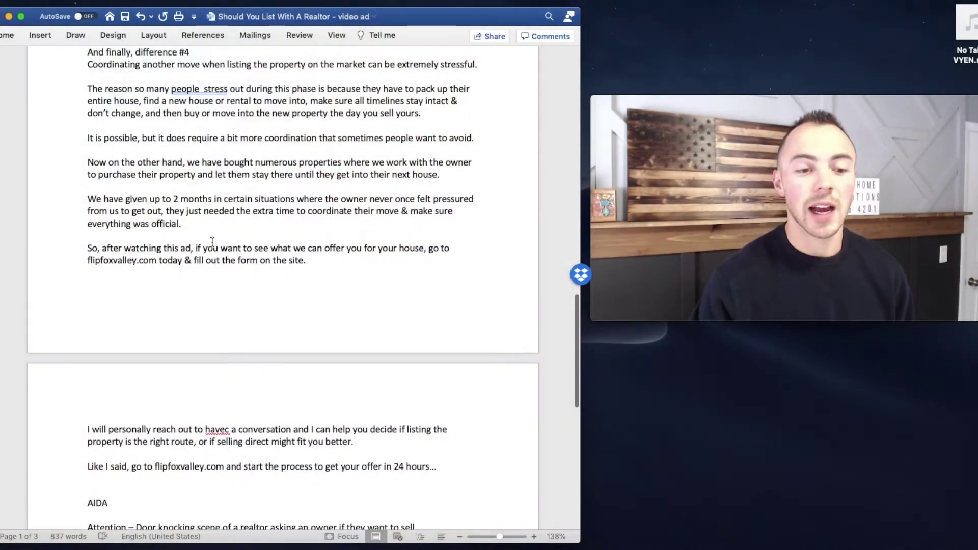
scroll(212, 245, down, 7)
click(71, 204)
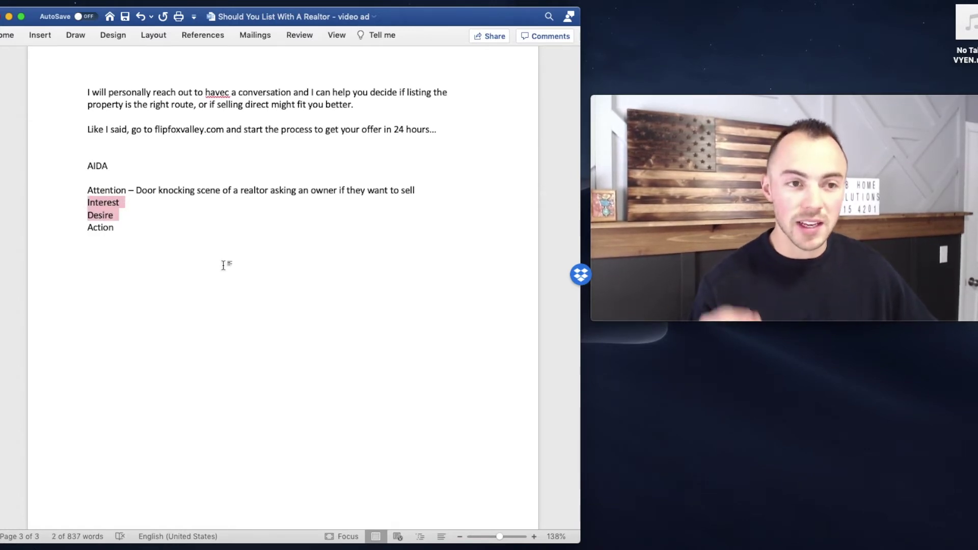
scroll(225, 265, up, 10)
scroll(226, 265, up, 15)
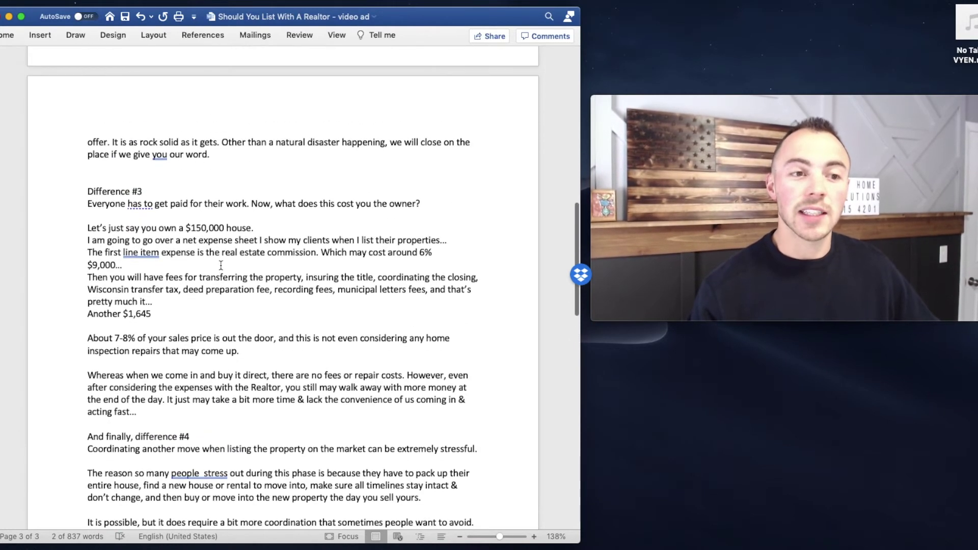
scroll(221, 264, up, 8)
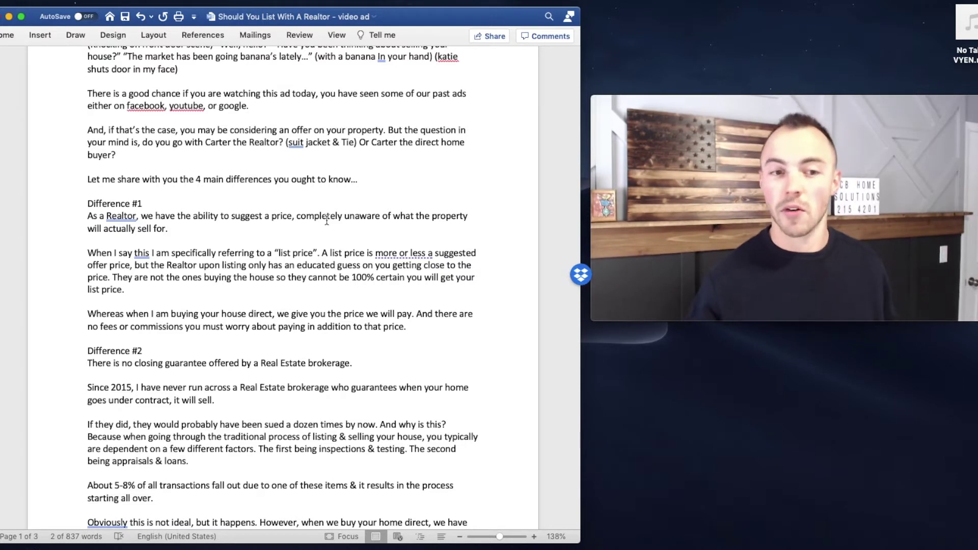
click(352, 278)
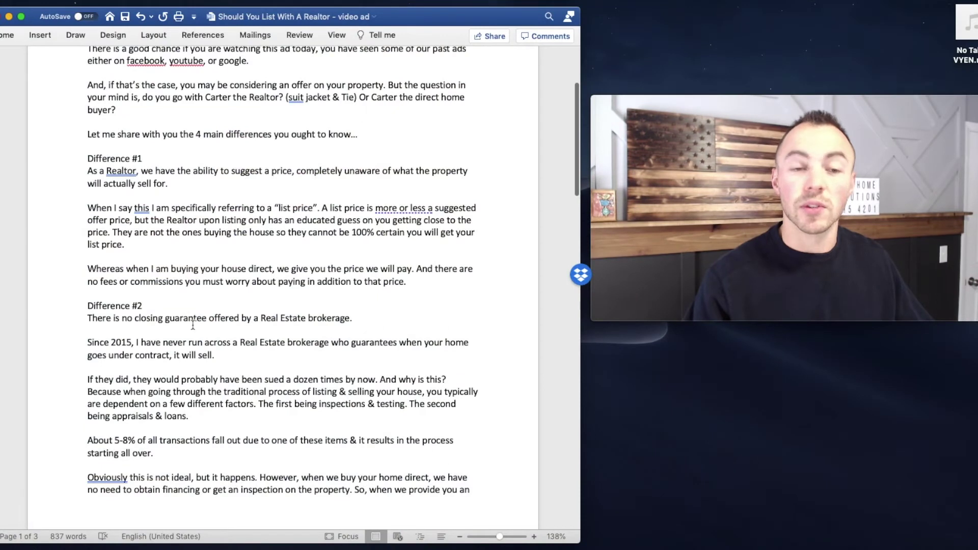
scroll(195, 324, down, 1)
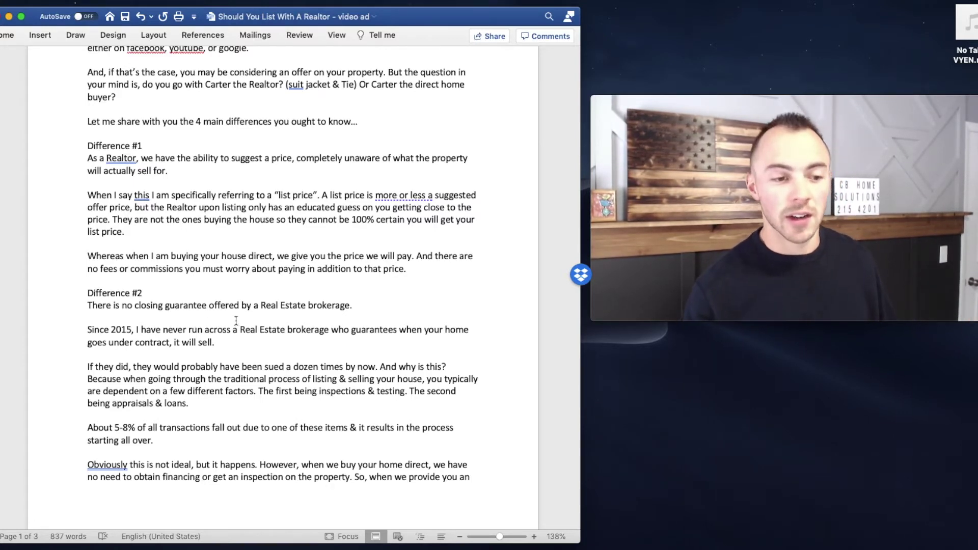
scroll(236, 320, down, 15)
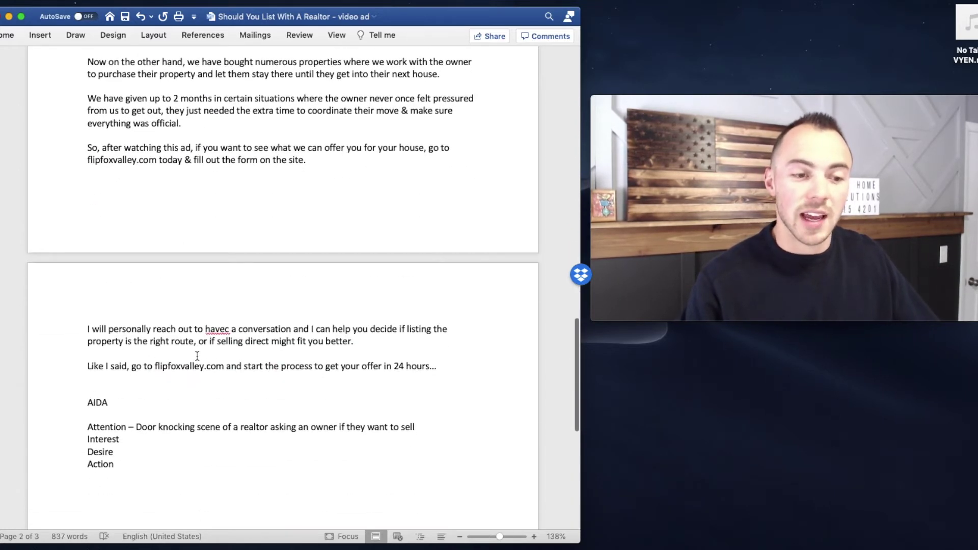
scroll(113, 447, up, 1)
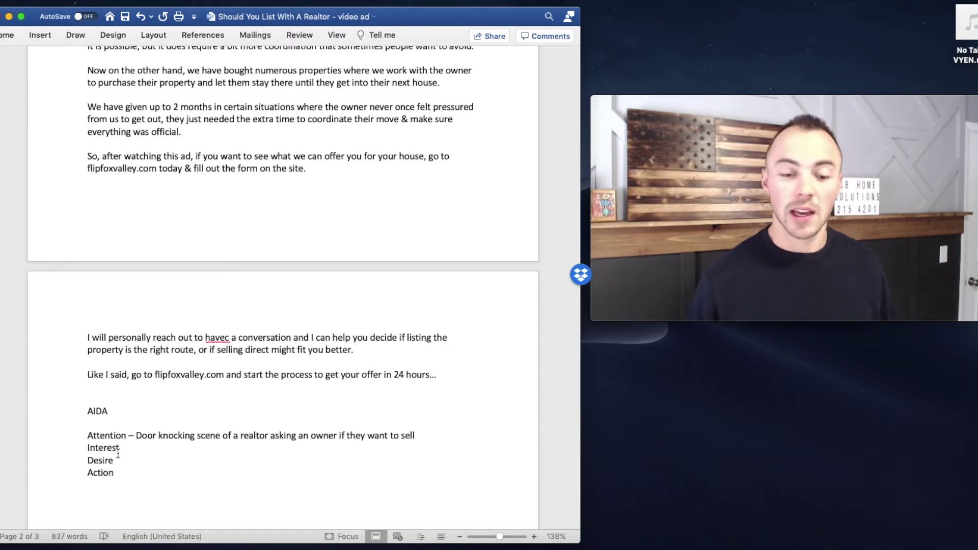
scroll(116, 372, down, 2)
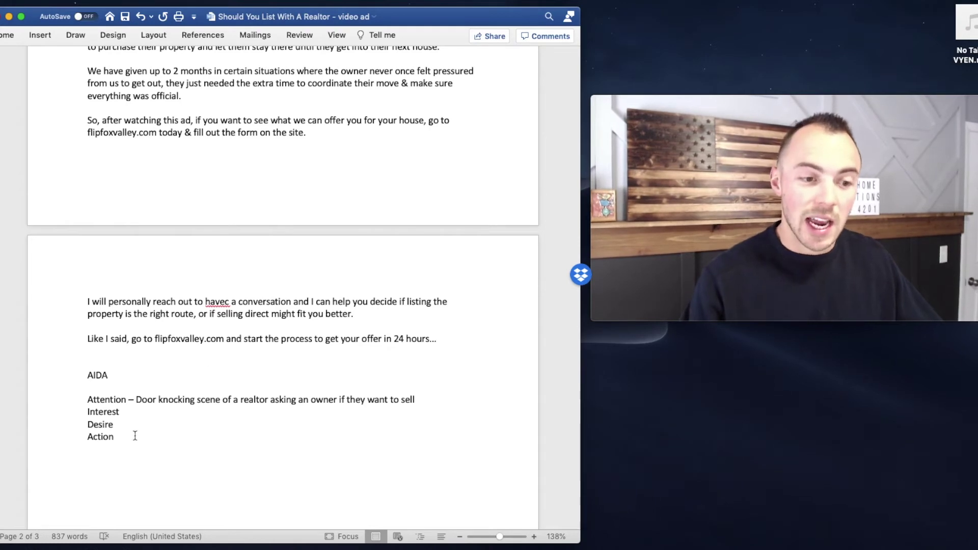
scroll(167, 322, up, 6)
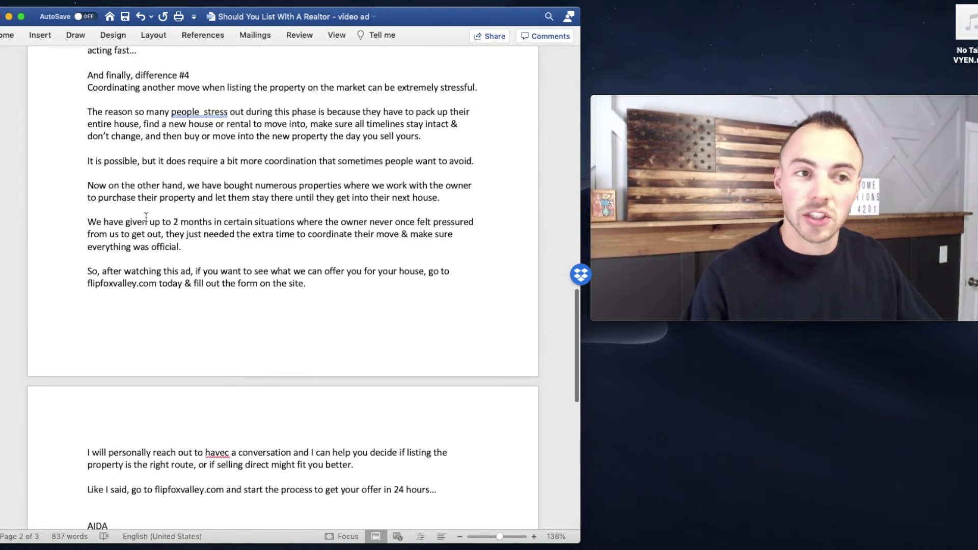
scroll(147, 217, up, 1)
drag(84, 178, 455, 315)
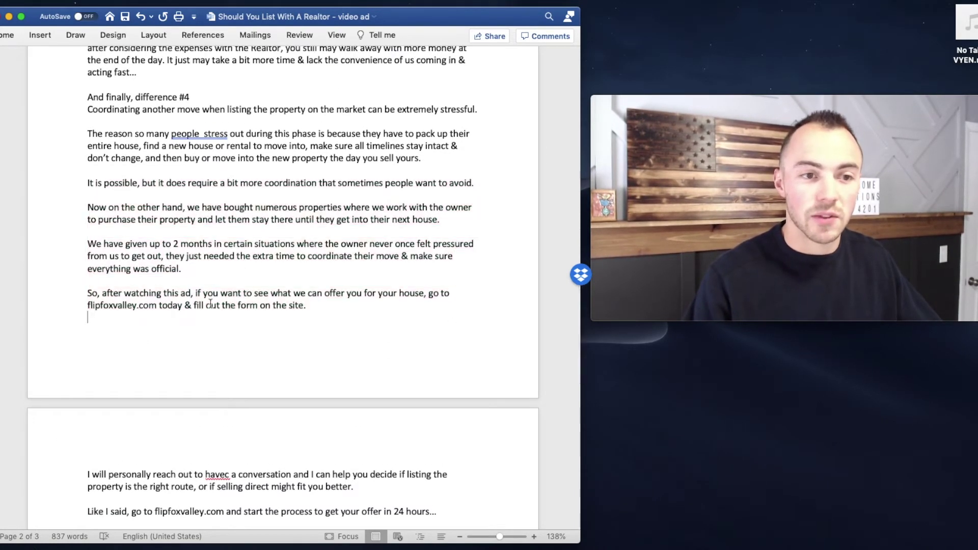
scroll(54, 218, down, 3)
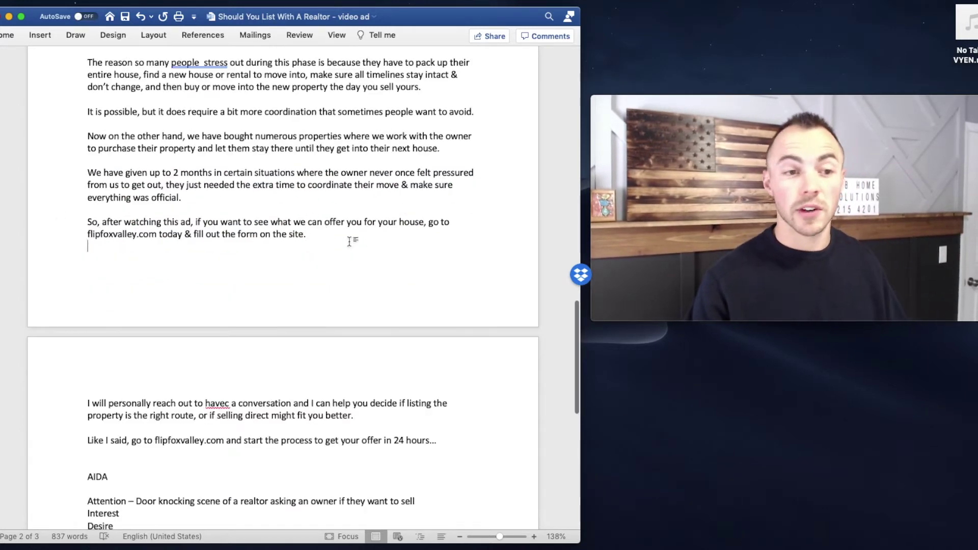
scroll(288, 273, down, 4)
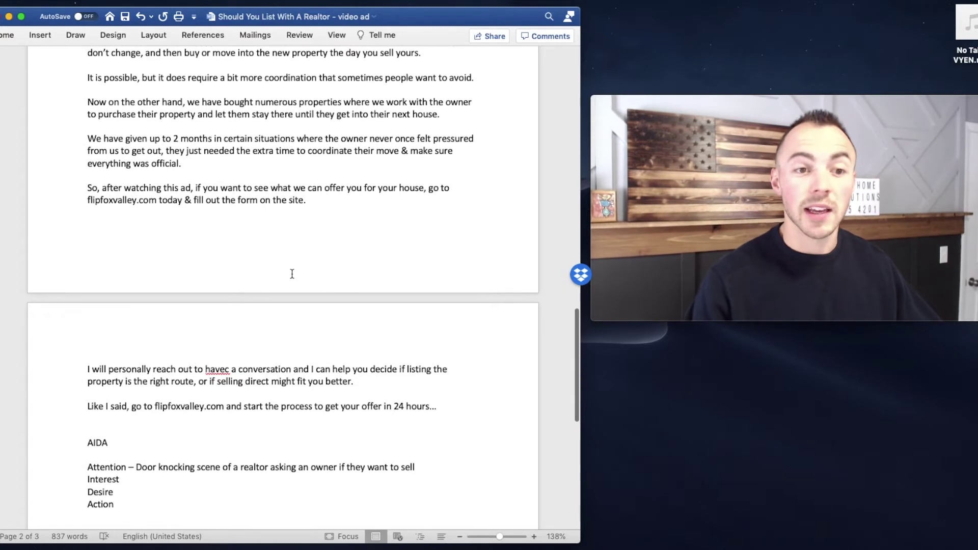
scroll(285, 280, down, 2)
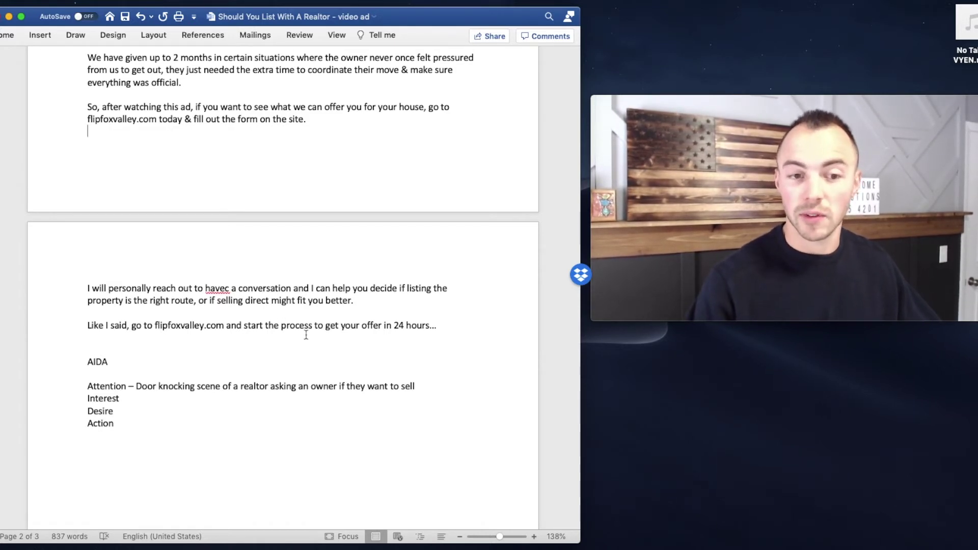
drag(439, 326, 260, 319)
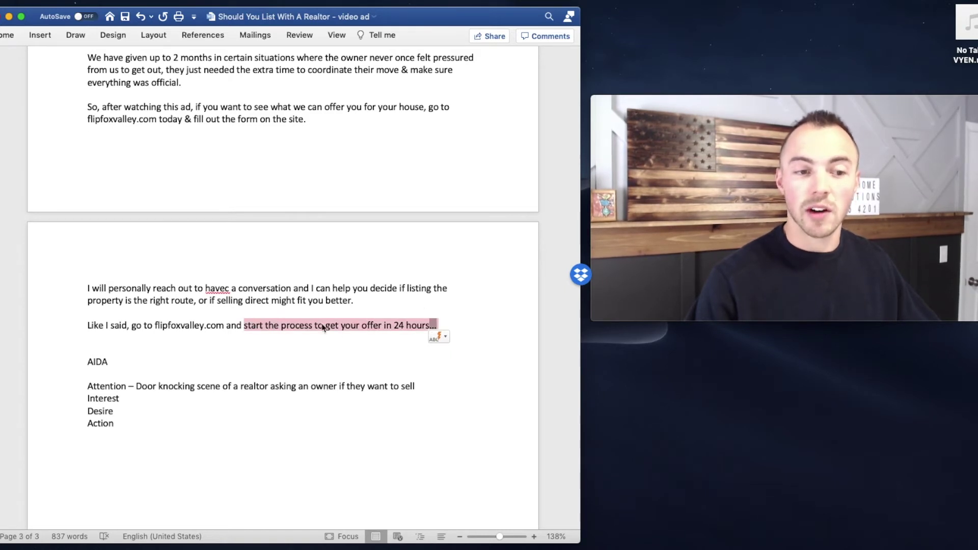
click(219, 351)
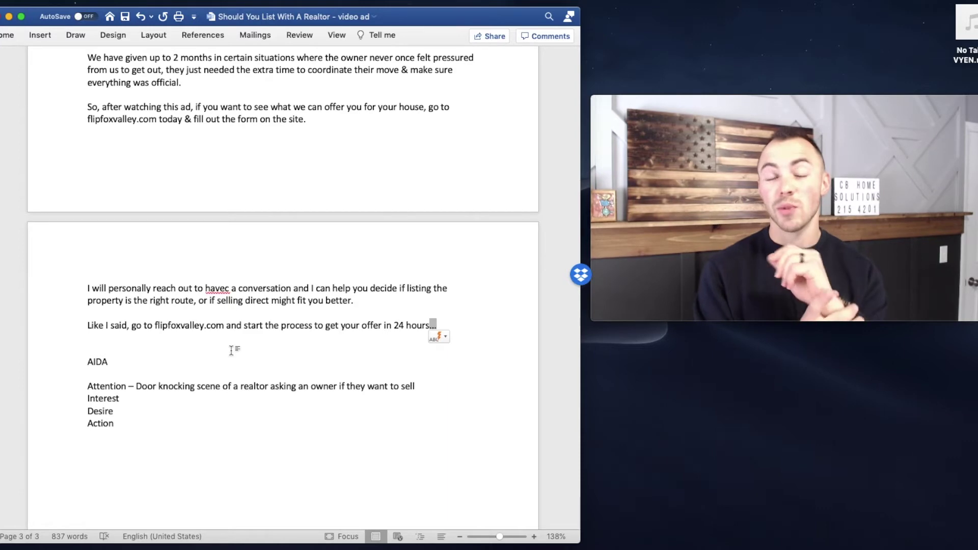
scroll(232, 349, up, 5)
Highlight the script's knocking-scene and past-ads opening paragraphs
scroll(232, 349, up, 20)
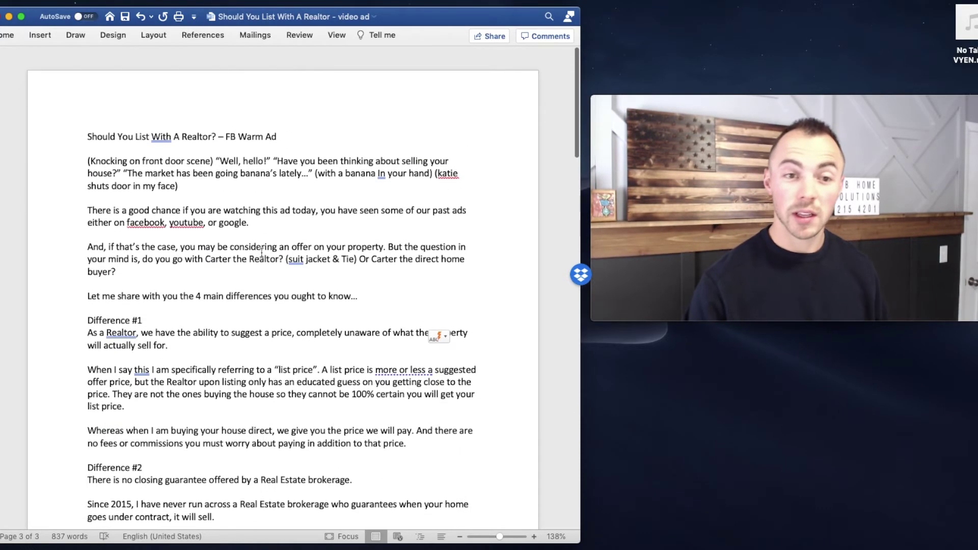
drag(90, 135, 441, 209)
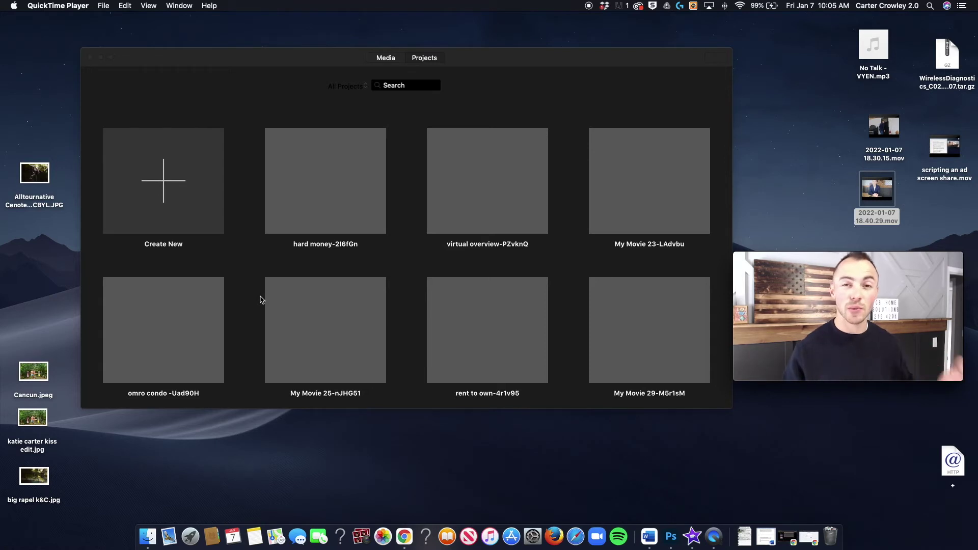
Create a new movie project, My Movie 36, from iMovie's project library
scroll(420, 270, down, 2)
scroll(419, 271, up, 2)
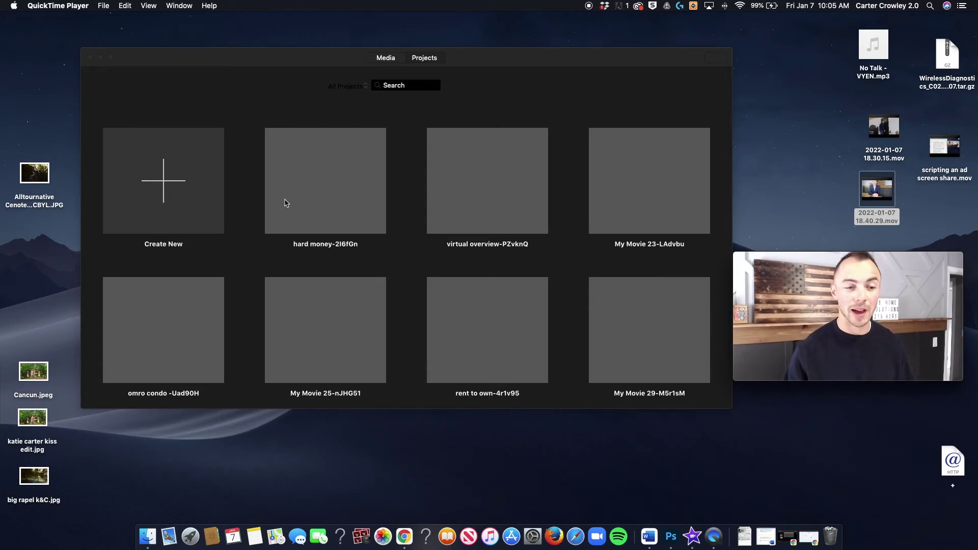
click(175, 191)
click(164, 211)
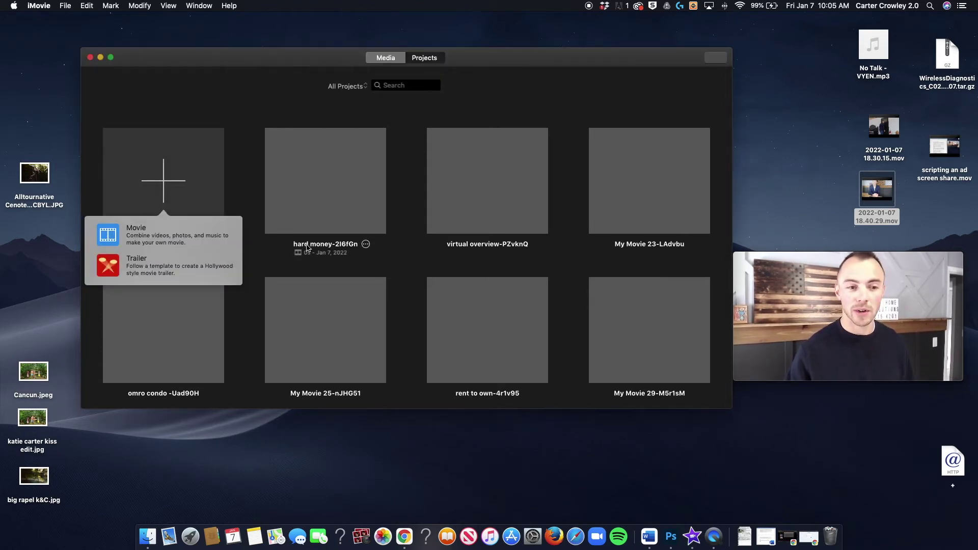
click(156, 235)
Import the two Jan 7 clips into the new movie
scroll(246, 161, up, 5)
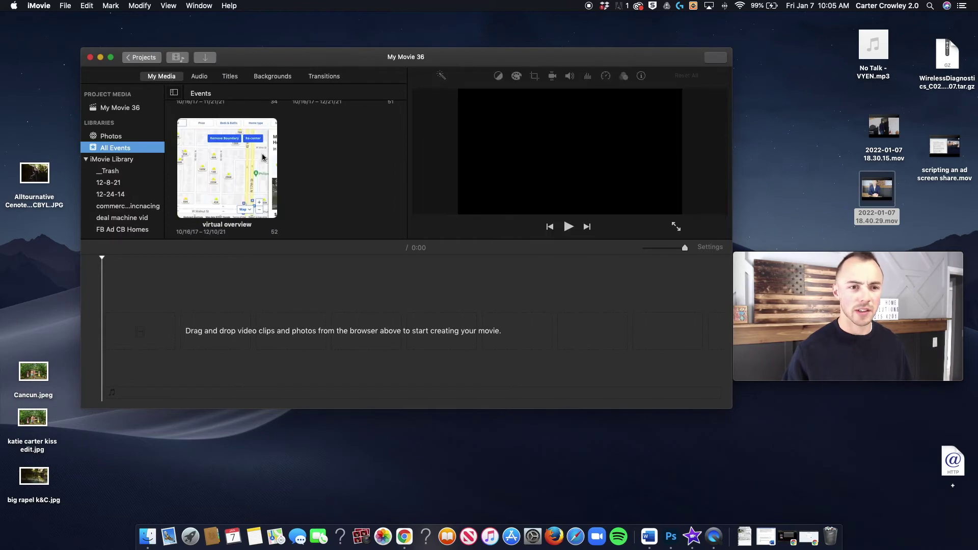
key(super+i)
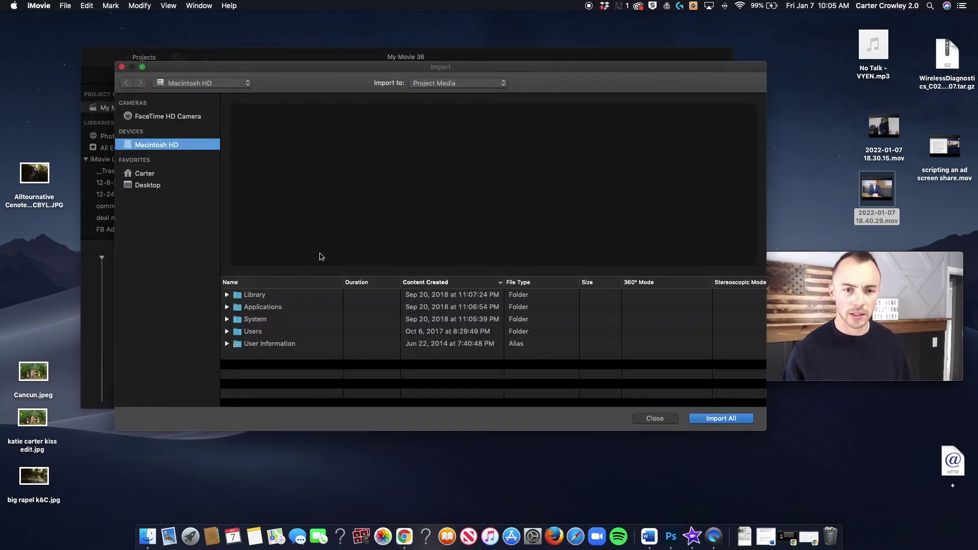
click(286, 297)
key(Return)
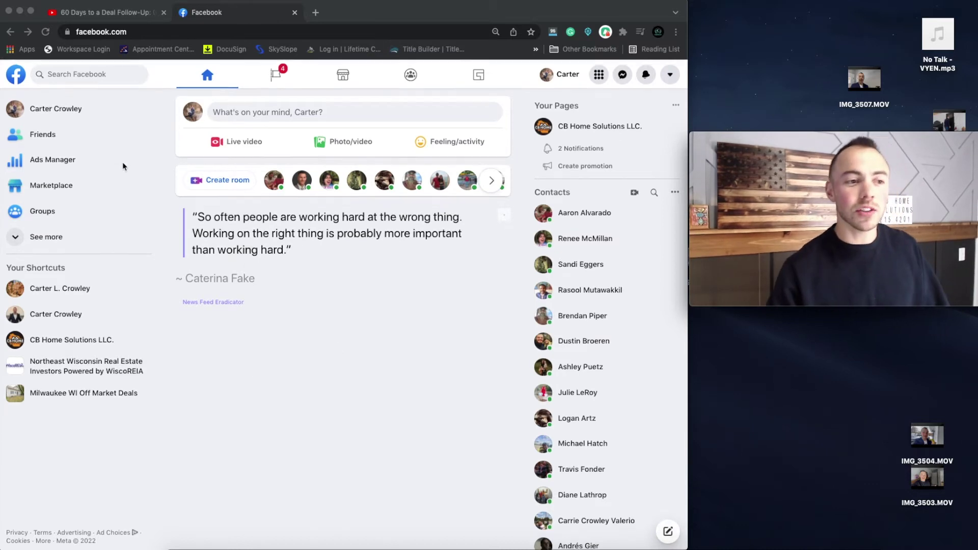
Open Ads Manager's campaigns and the Warm Videos - CONV Target campaign settings
click(56, 167)
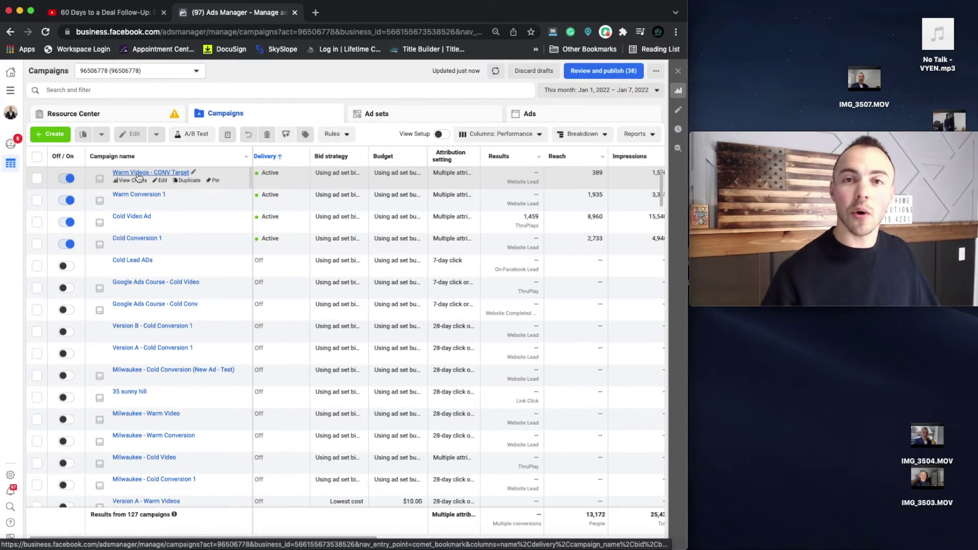
scroll(105, 191, right, 1)
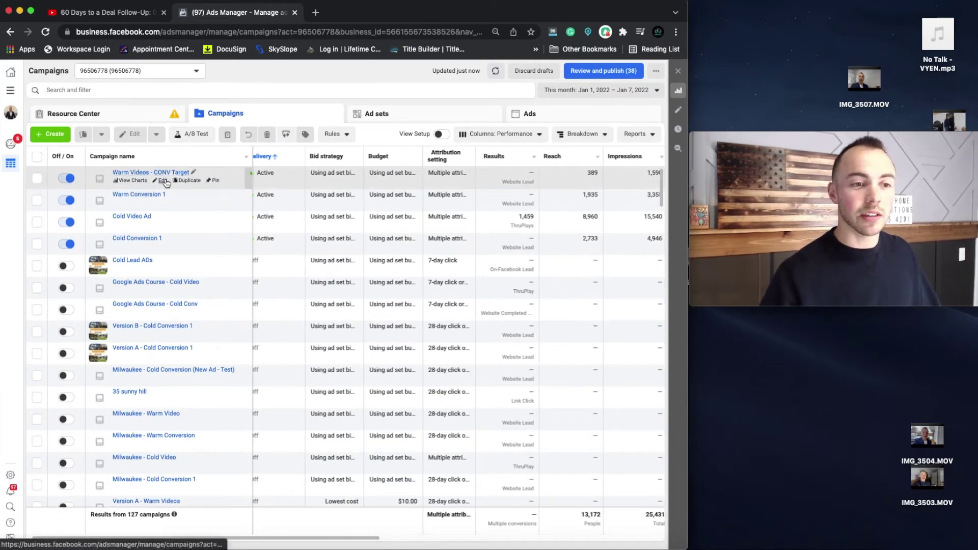
click(163, 181)
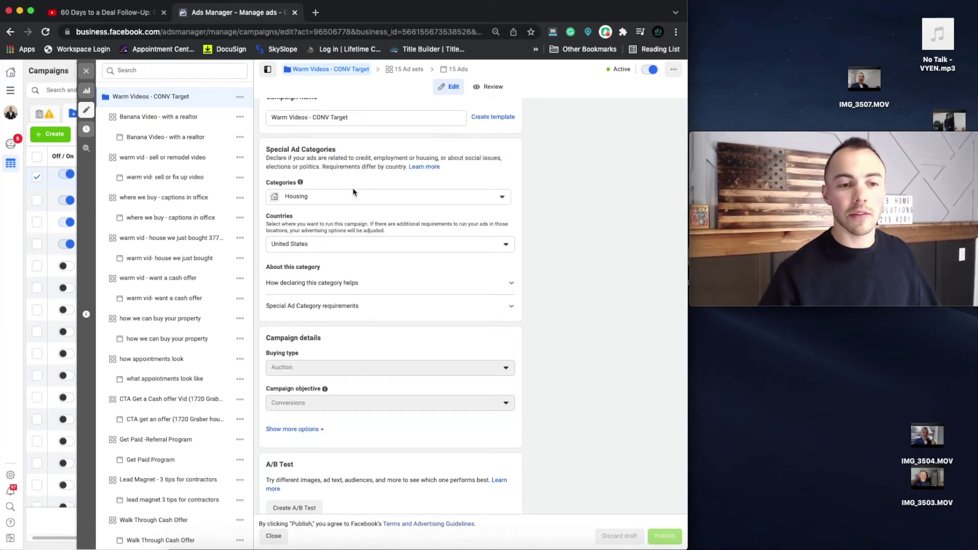
scroll(357, 203, down, 5)
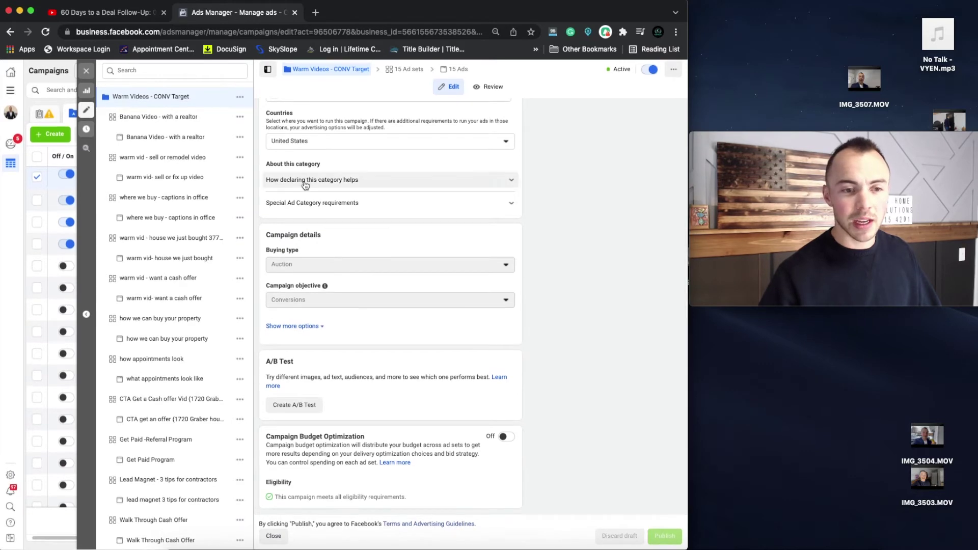
scroll(340, 207, up, 2)
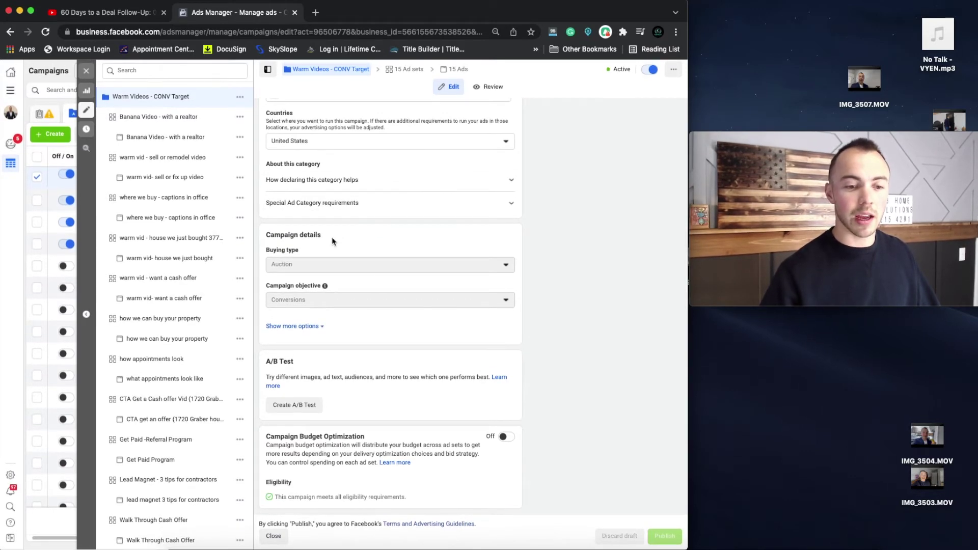
scroll(355, 348, down, 2)
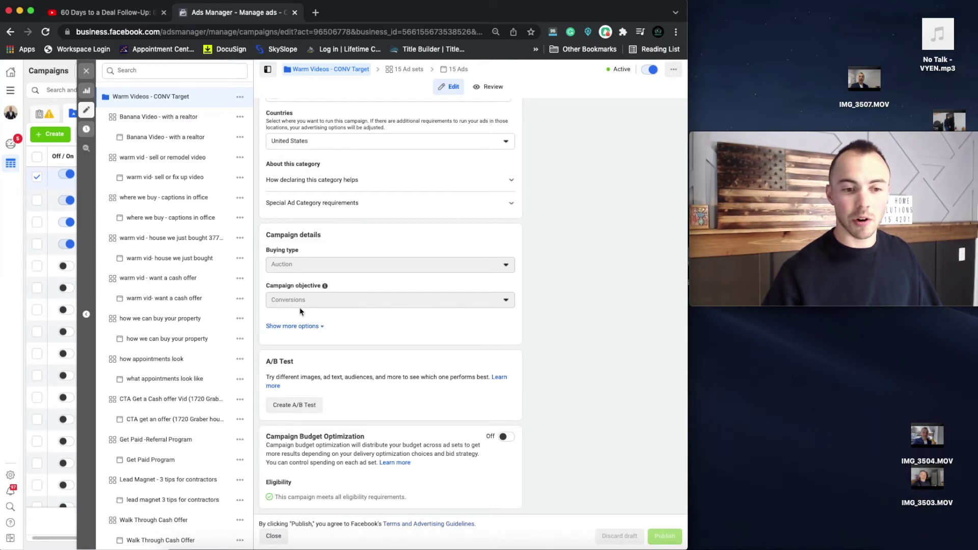
scroll(418, 373, up, 5)
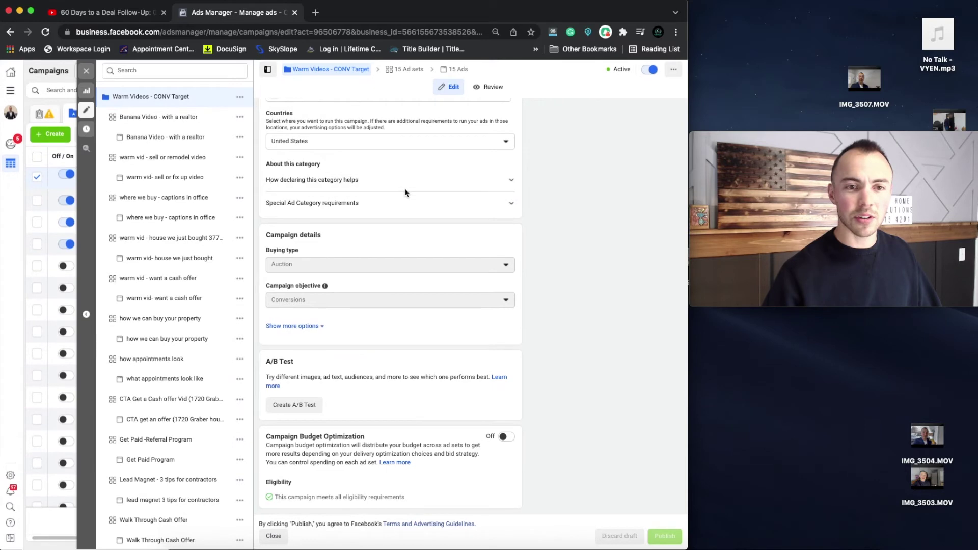
click(87, 71)
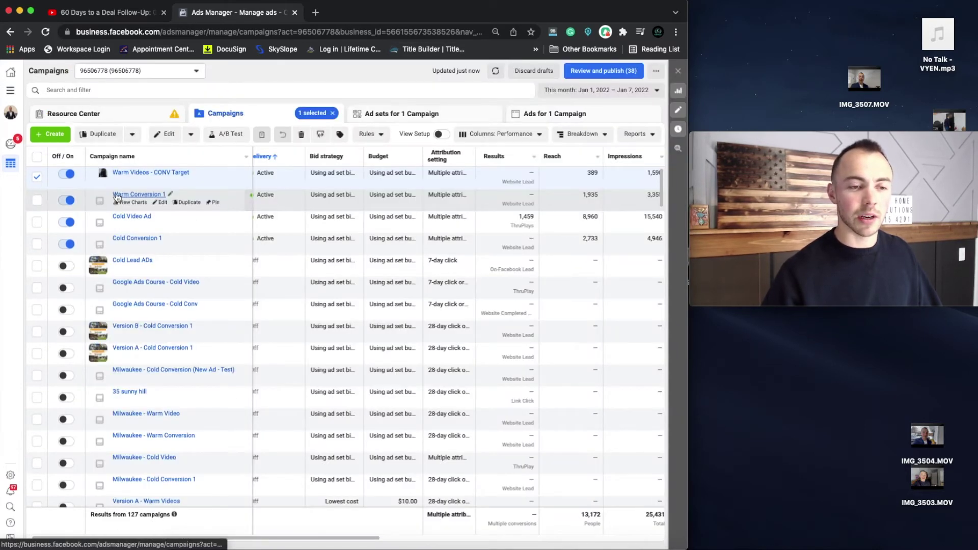
Open the Banana Video - with a realtor ad set for editing
click(385, 114)
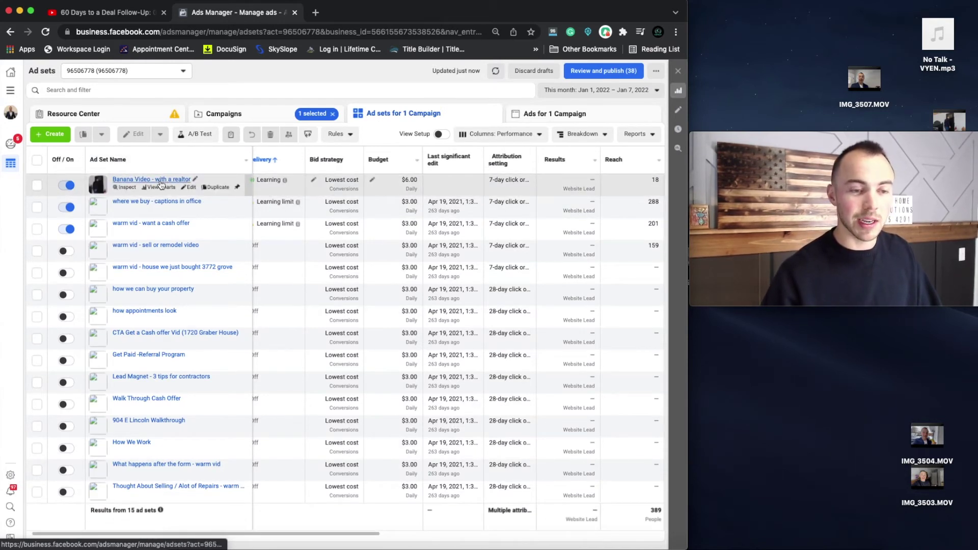
click(37, 185)
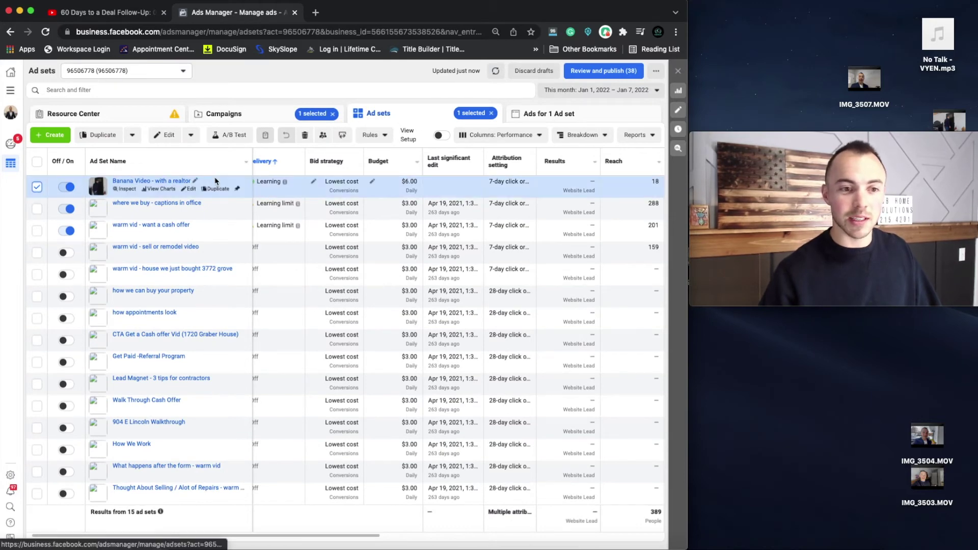
click(187, 190)
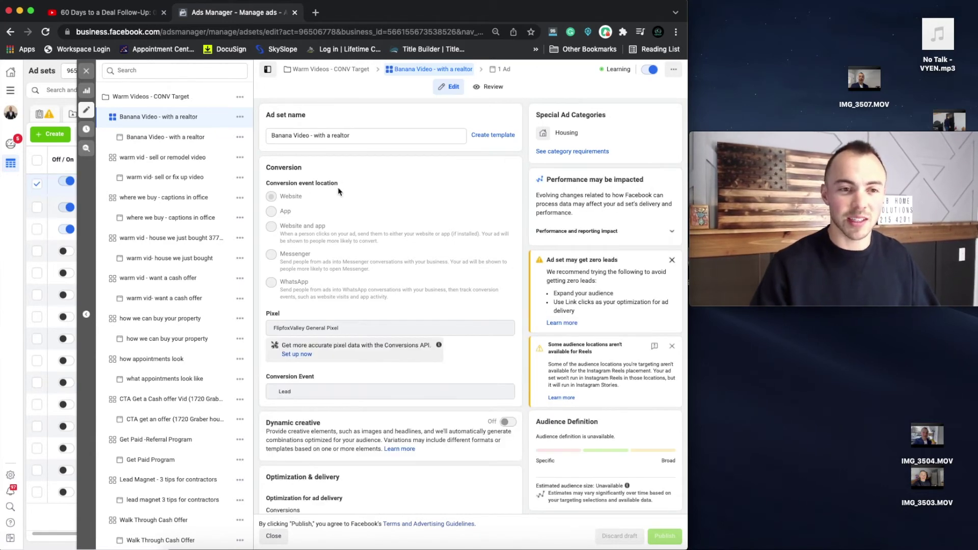
Review its $6.00 daily budget, schedule, and all-genders 18–65+ audience targeting
scroll(340, 193, down, 1)
scroll(310, 162, down, 3)
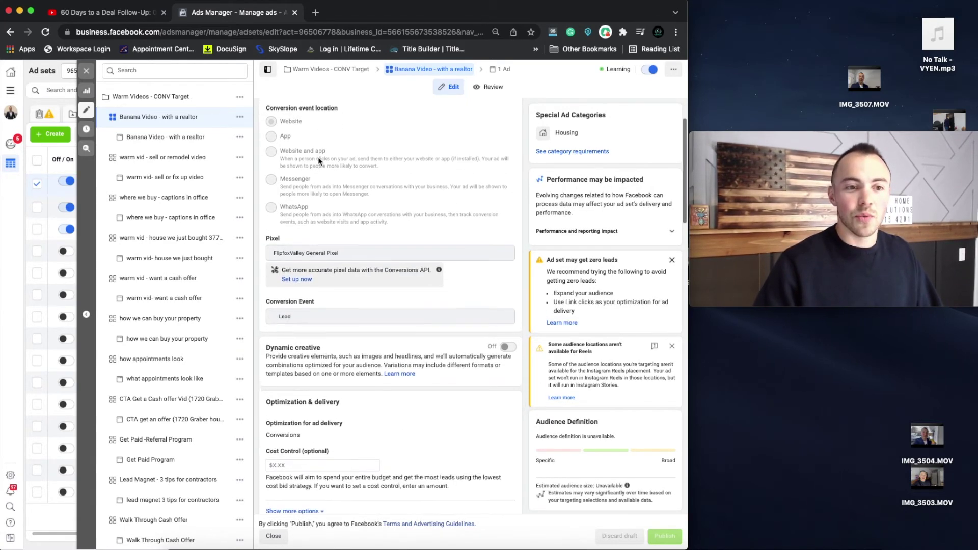
scroll(346, 241, down, 4)
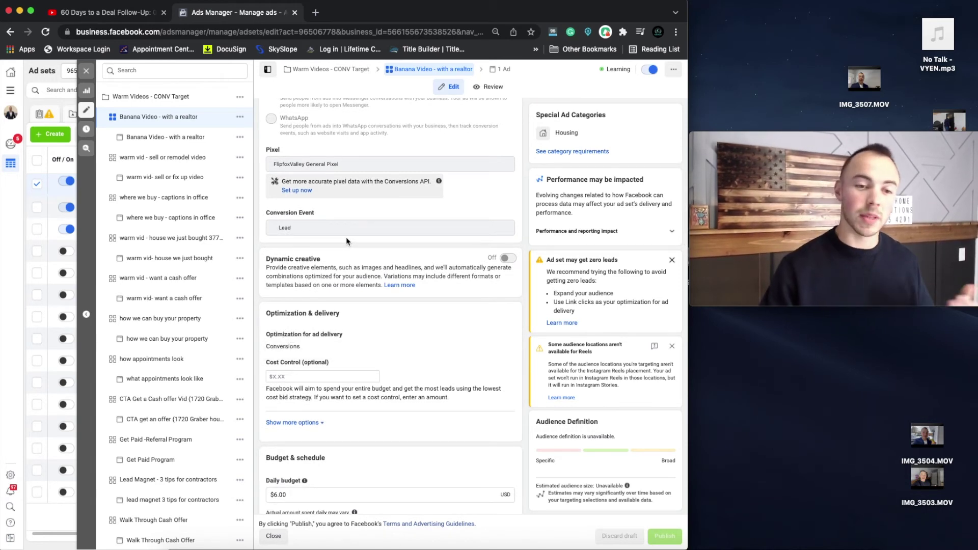
scroll(349, 250, down, 5)
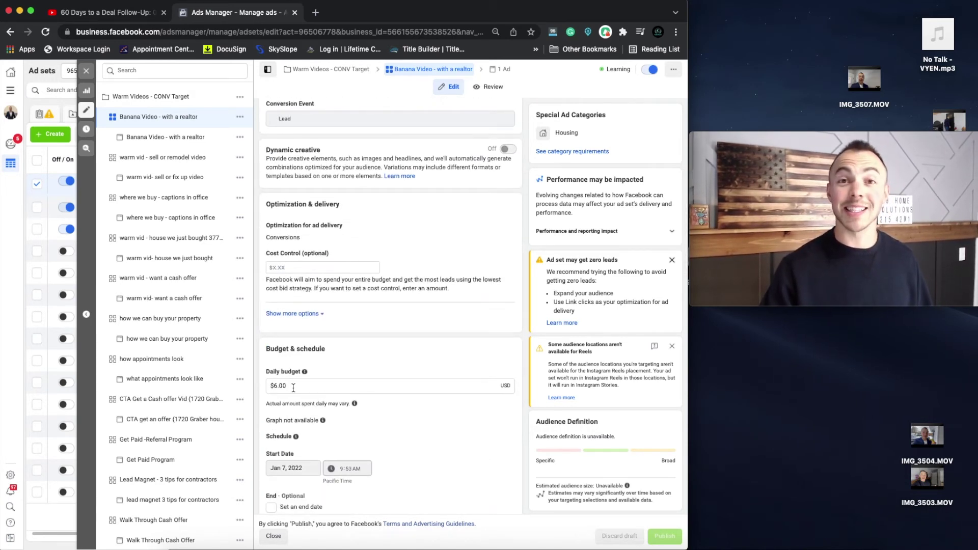
scroll(290, 386, down, 9)
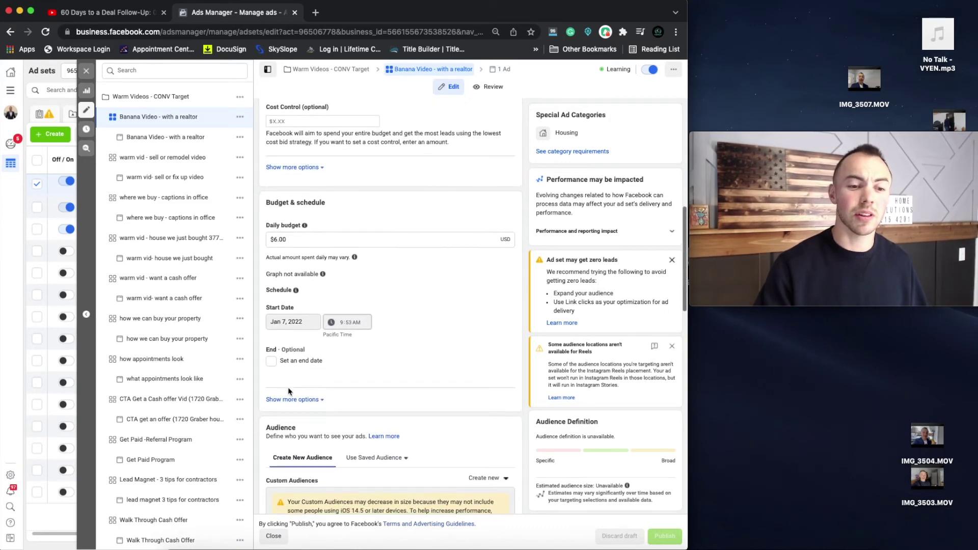
scroll(293, 384, down, 3)
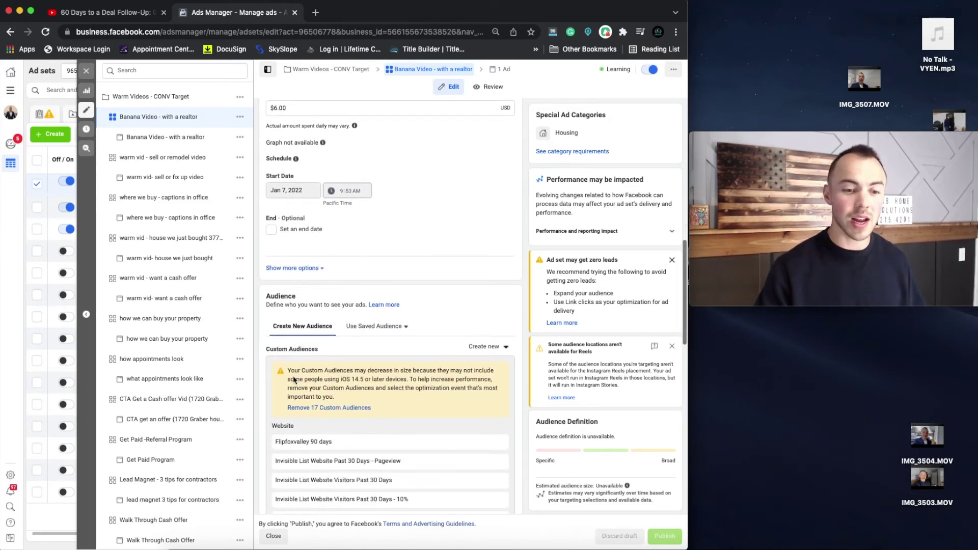
scroll(297, 380, down, 5)
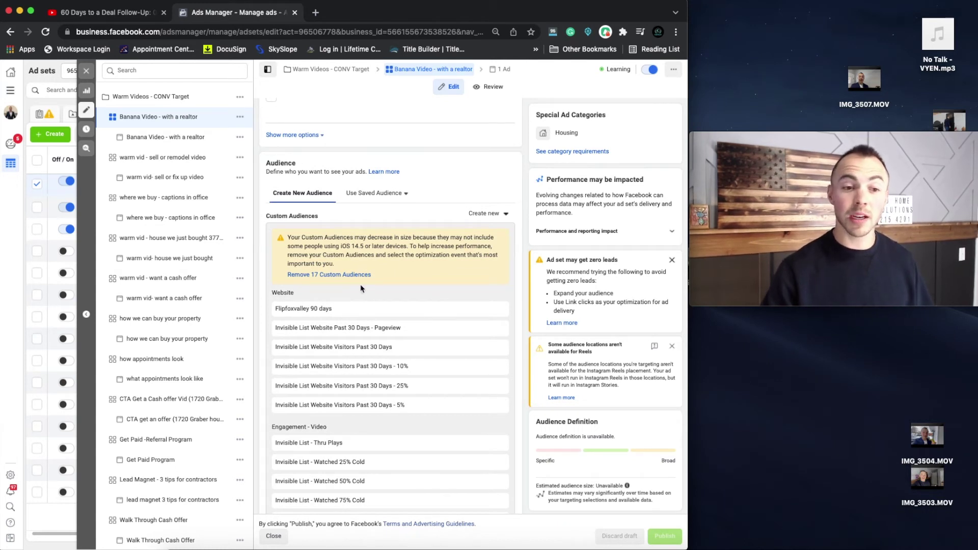
scroll(361, 288, down, 3)
scroll(309, 316, down, 2)
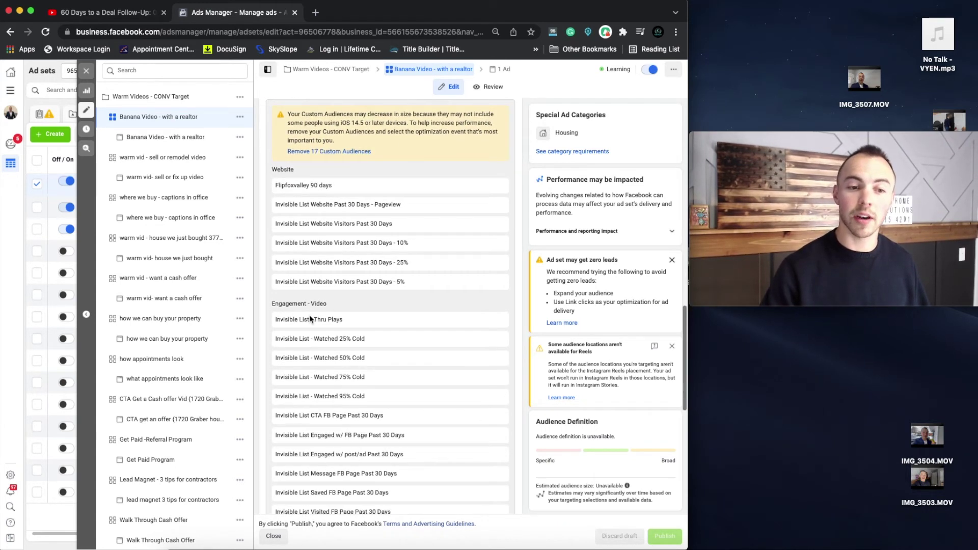
scroll(336, 173, down, 2)
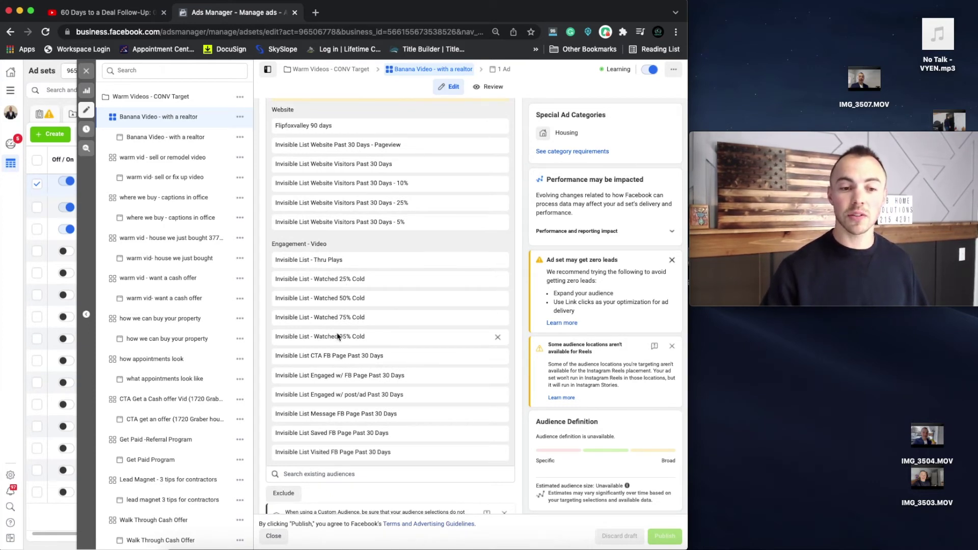
scroll(326, 336, down, 1)
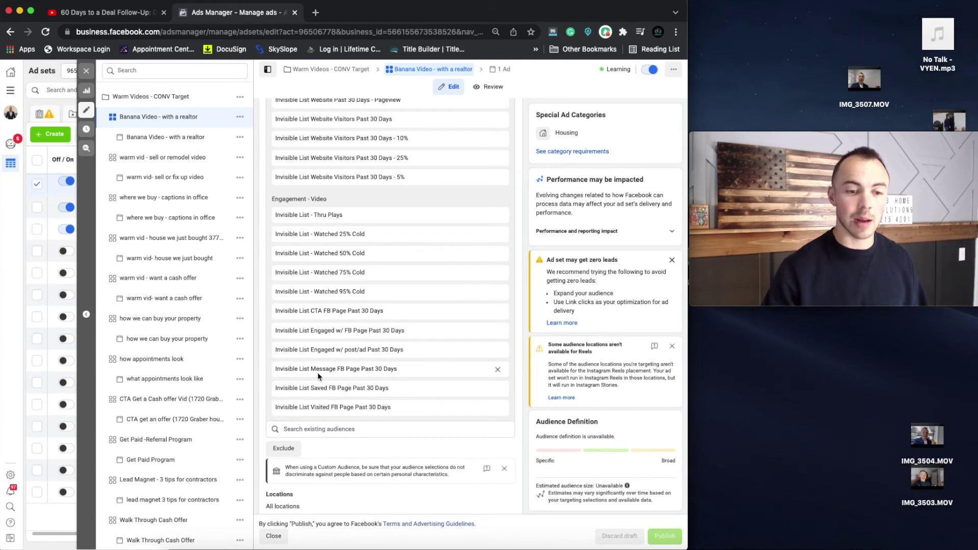
scroll(323, 389, up, 5)
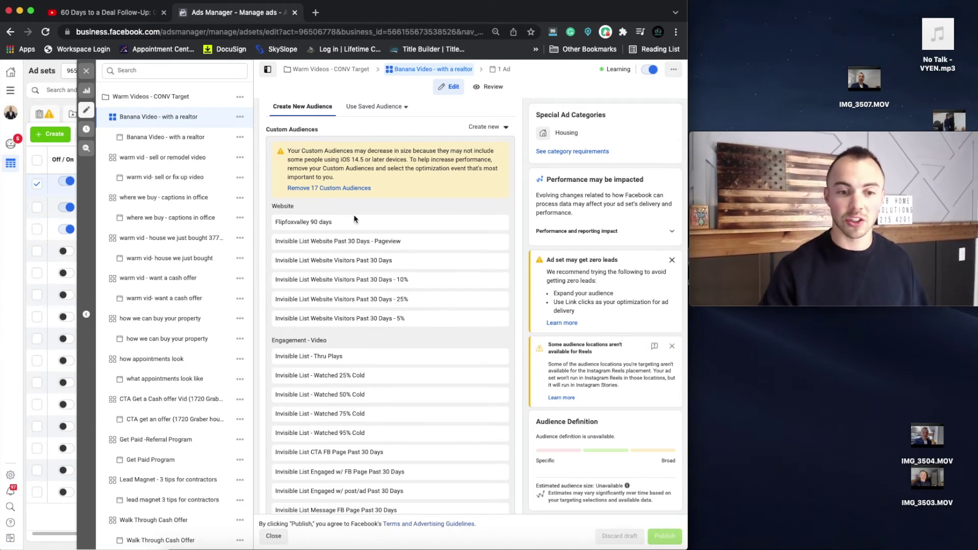
scroll(377, 248, down, 2)
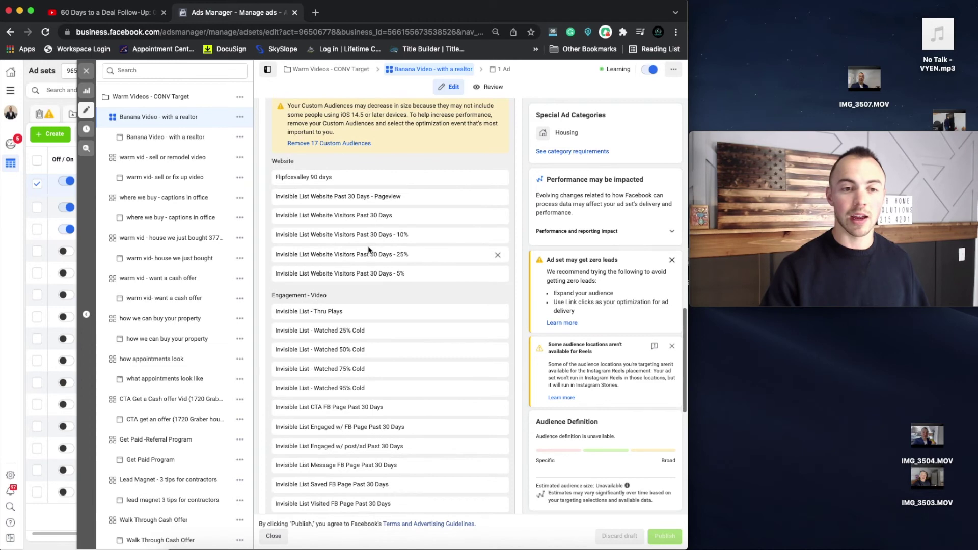
scroll(372, 254, down, 10)
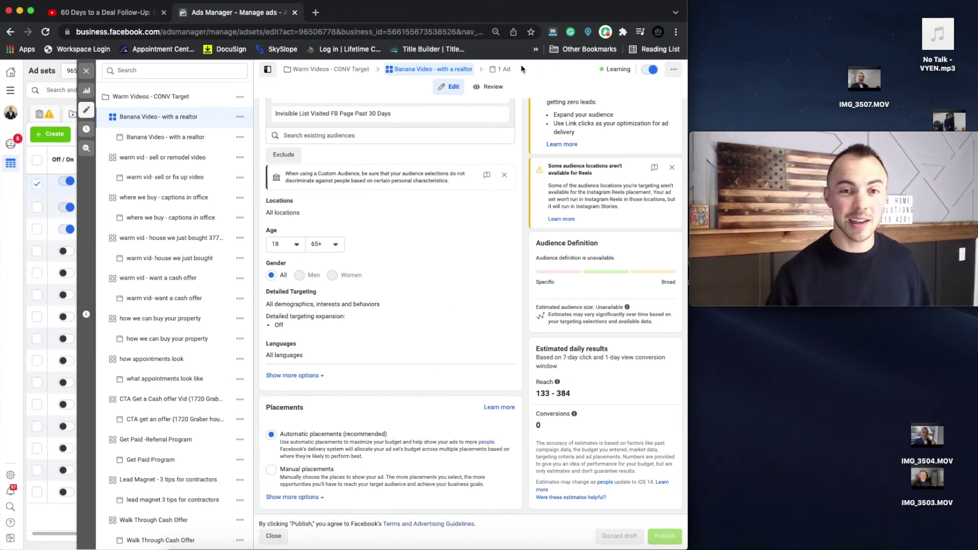
Go to the ad and review its primary text, headline, destination and tracking
click(501, 69)
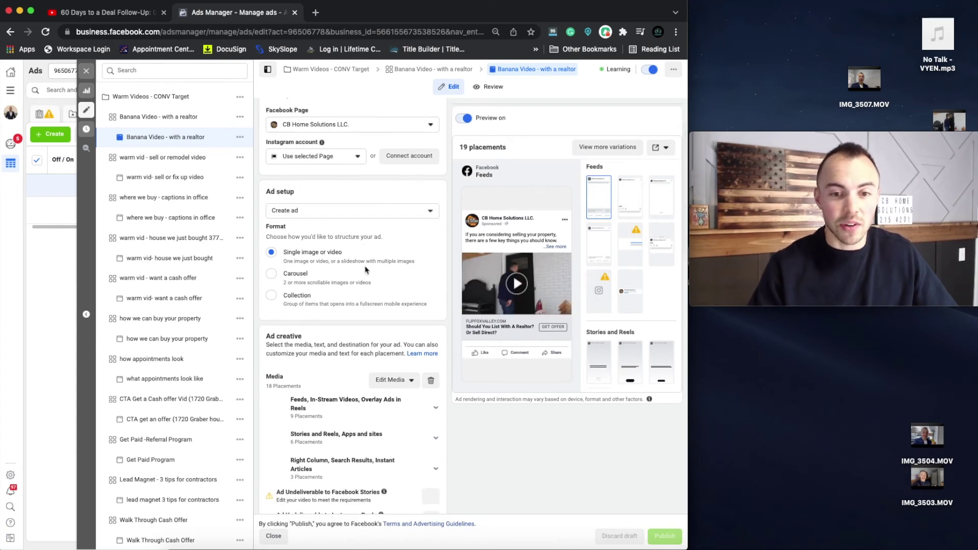
scroll(326, 306, down, 5)
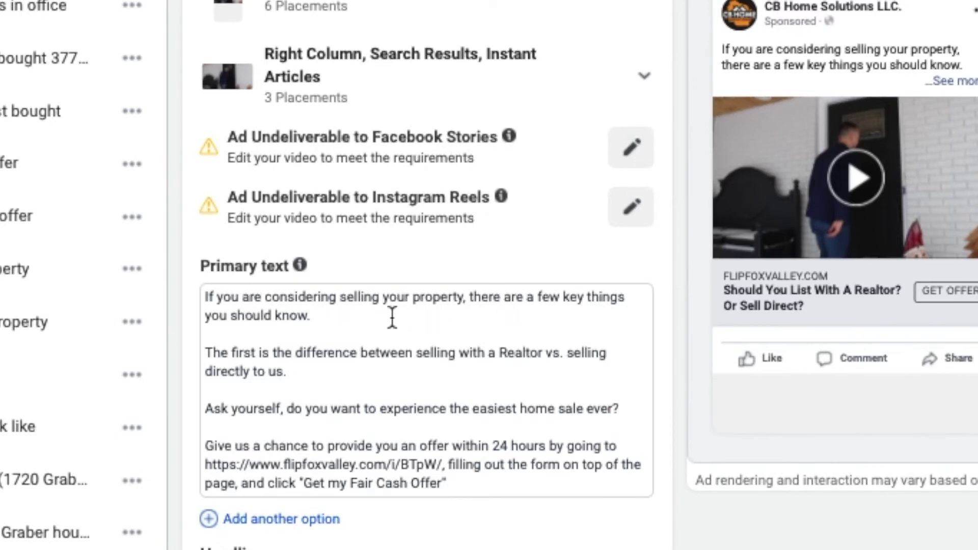
scroll(377, 317, down, 1)
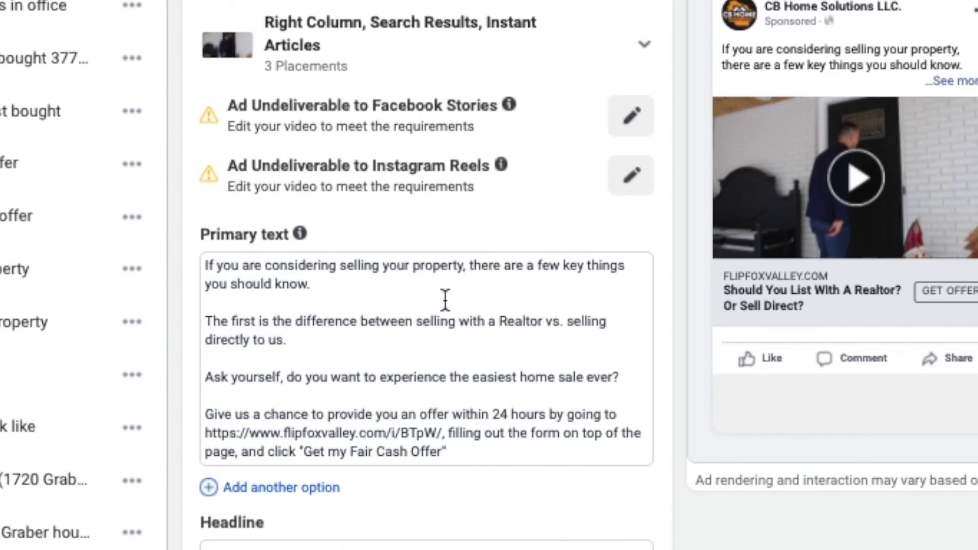
scroll(445, 301, down, 2)
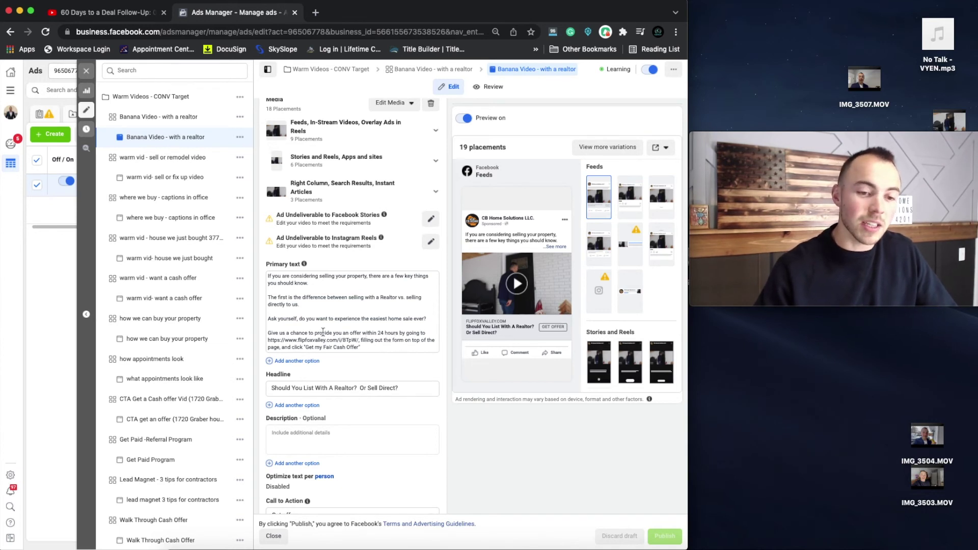
scroll(322, 332, down, 5)
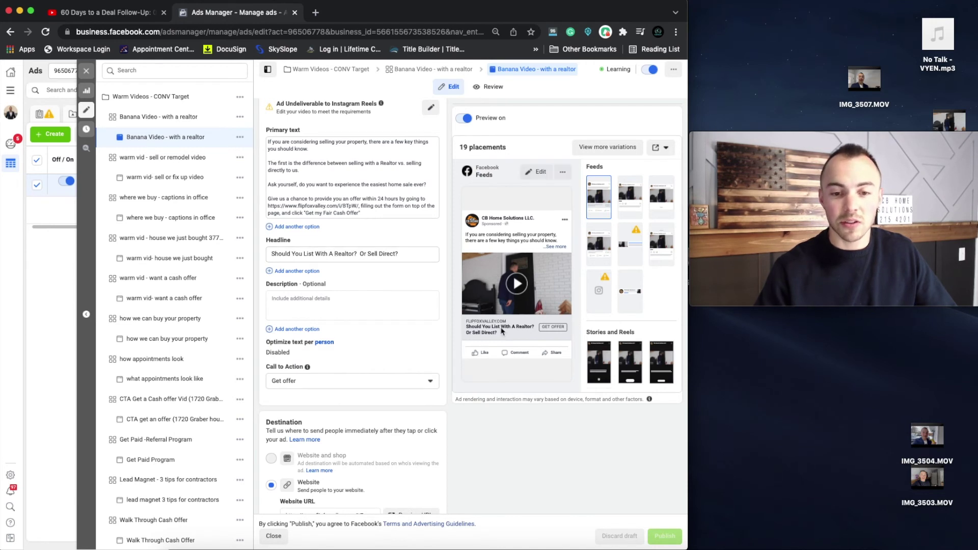
Expand the full ad text, play the video preview, and close the ad editor
click(557, 248)
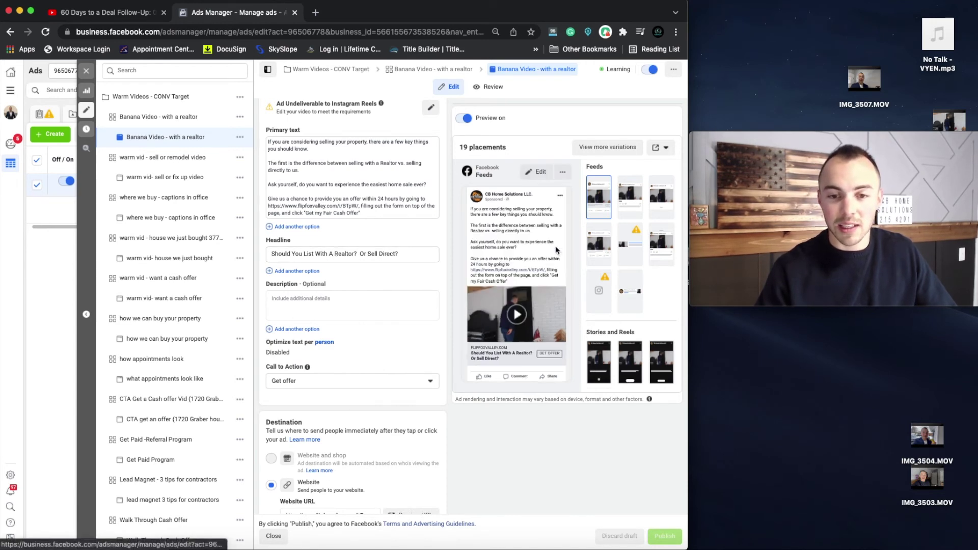
scroll(512, 305, down, 2)
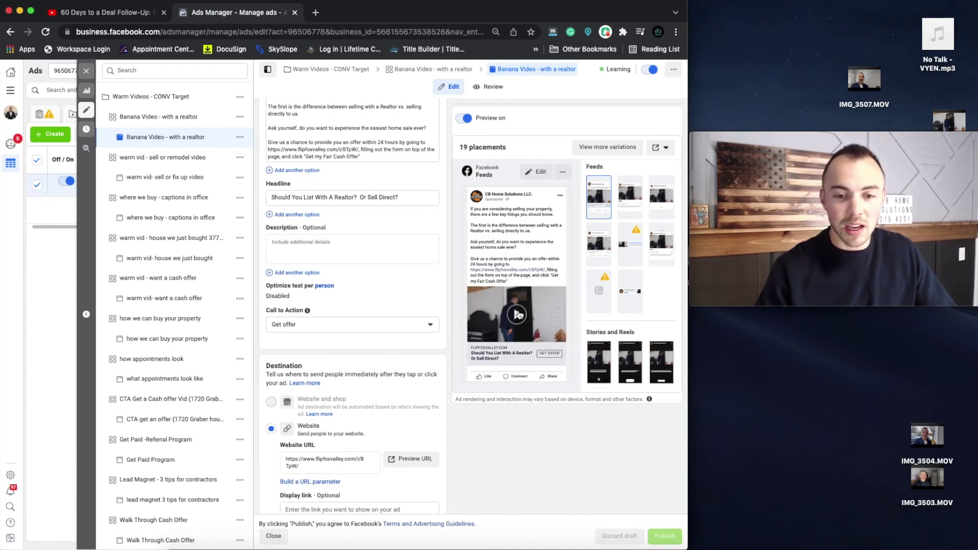
scroll(518, 314, down, 1)
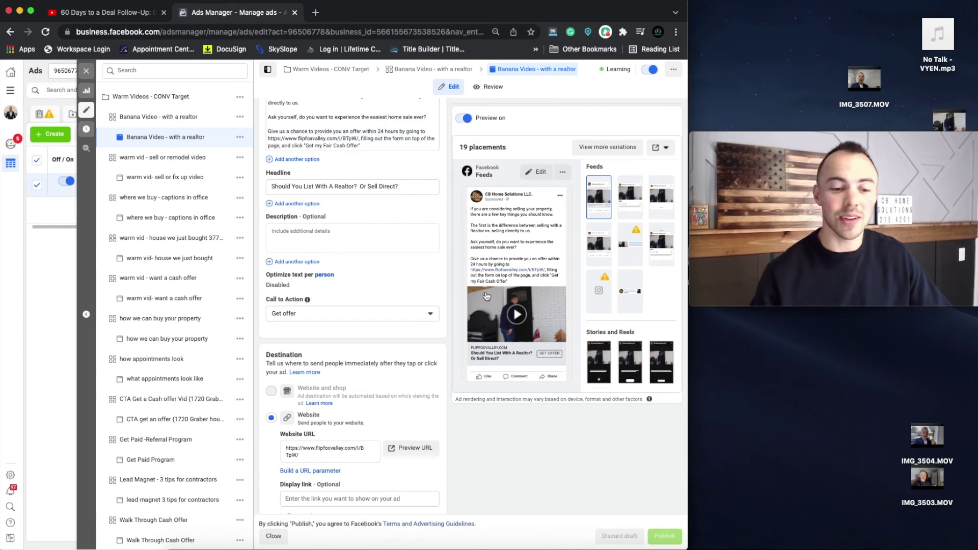
scroll(388, 311, down, 5)
scroll(388, 311, down, 6)
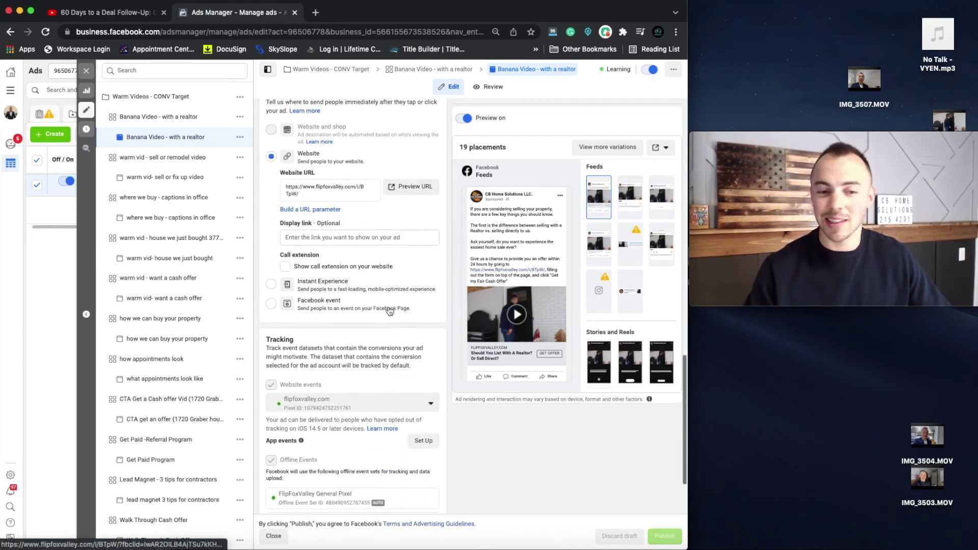
click(516, 314)
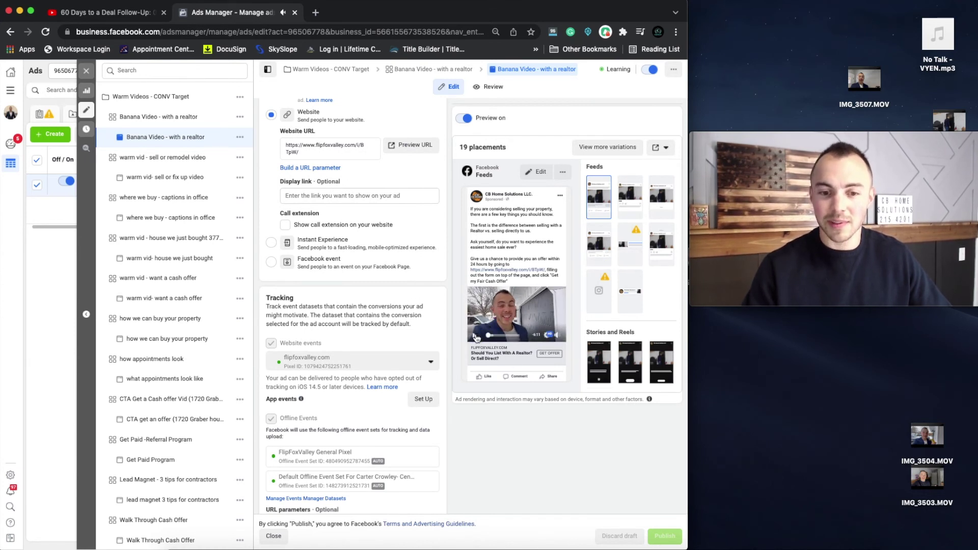
scroll(380, 339, down, 2)
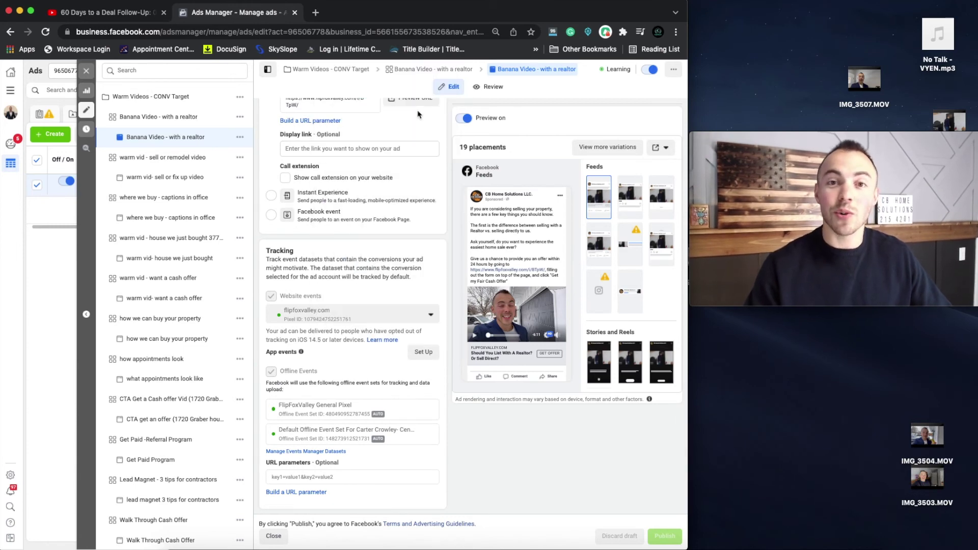
click(86, 70)
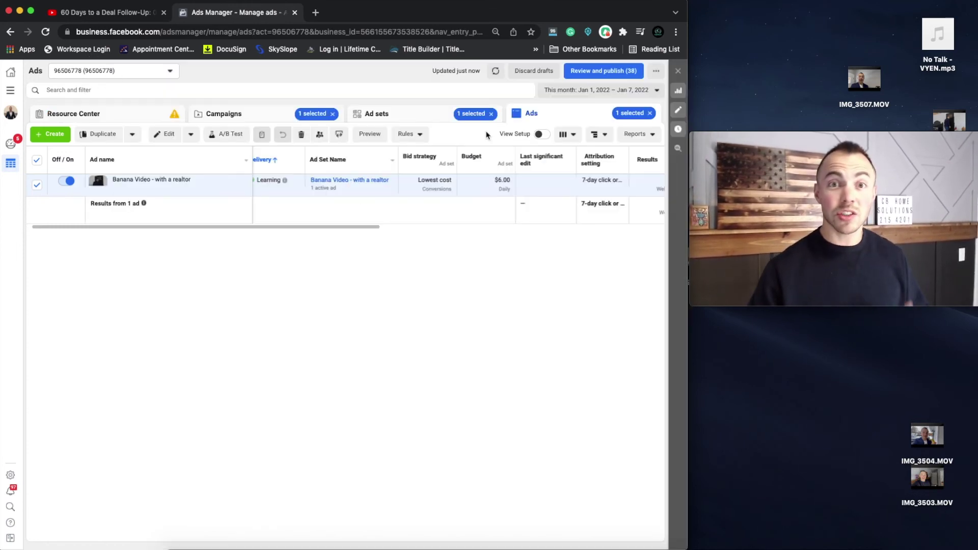
Show the 15 ad sets with the Video Engagement column preset
click(402, 113)
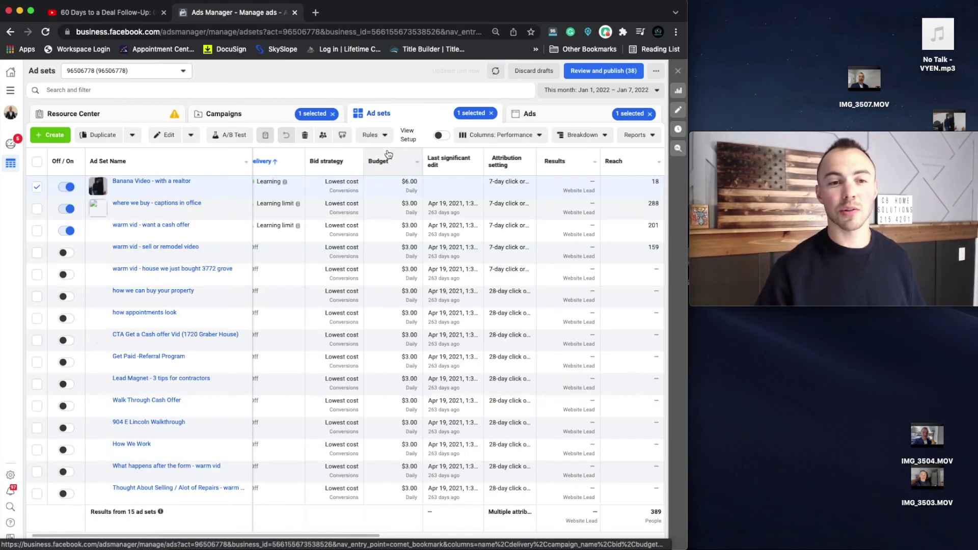
scroll(331, 244, right, 2)
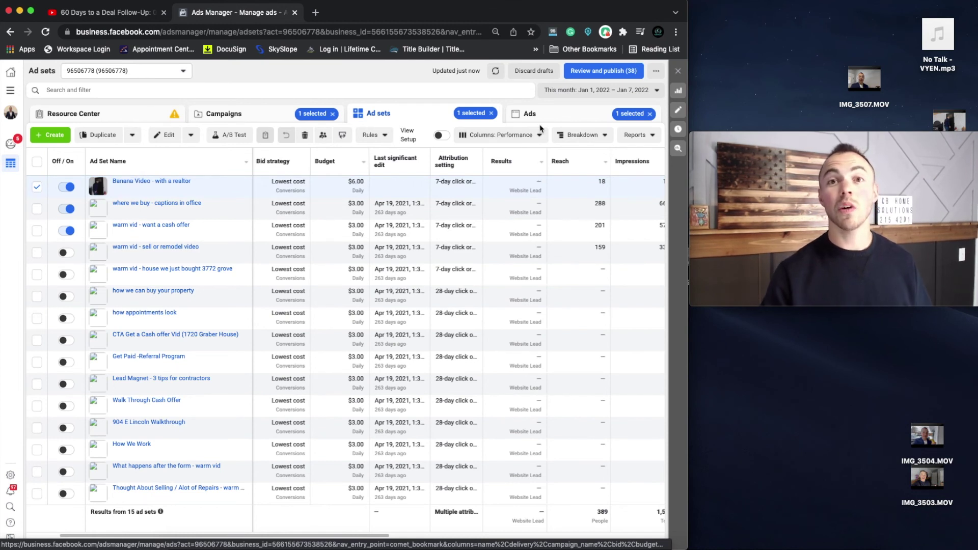
click(528, 135)
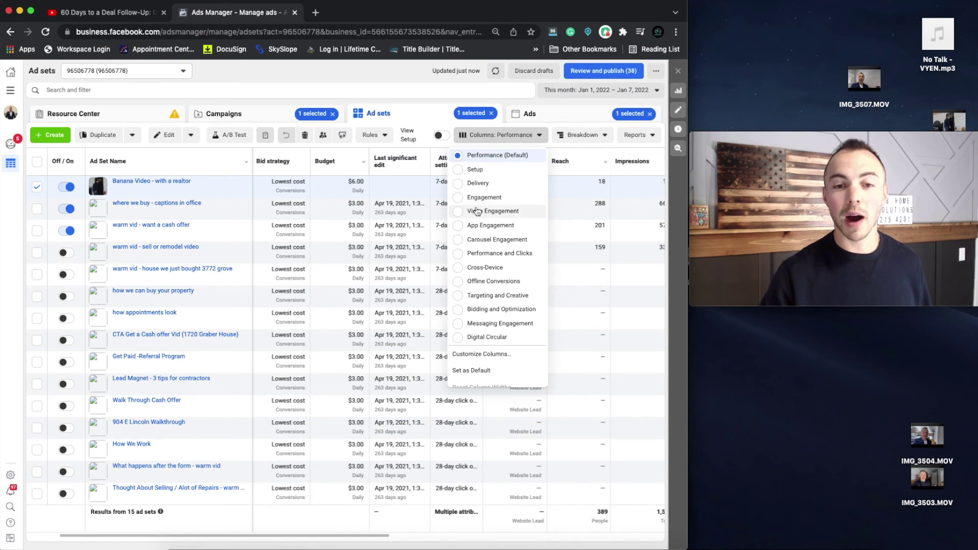
click(481, 212)
Compare ThruPlays and 25–100% plays, then turn off 'where we buy - captions in office'
scroll(416, 194, right, 10)
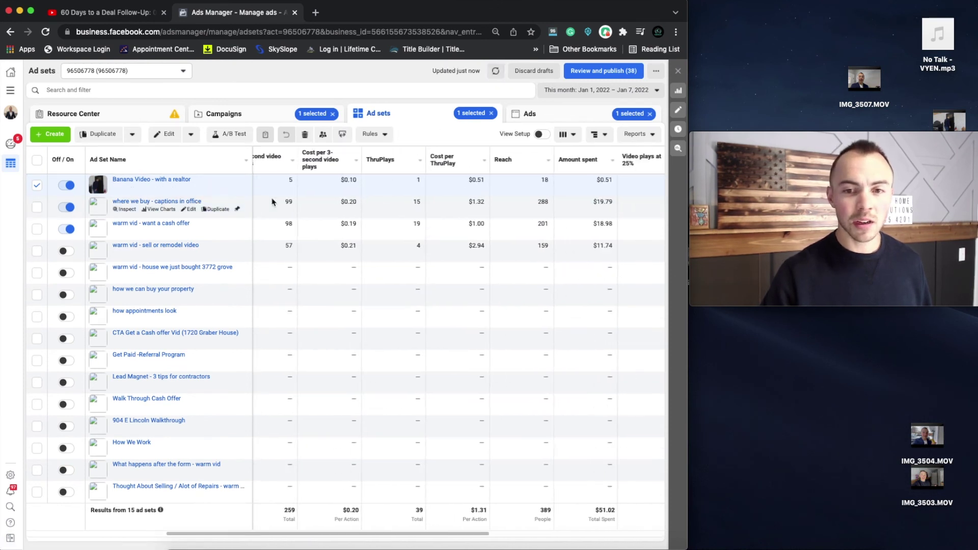
scroll(551, 185, right, 1)
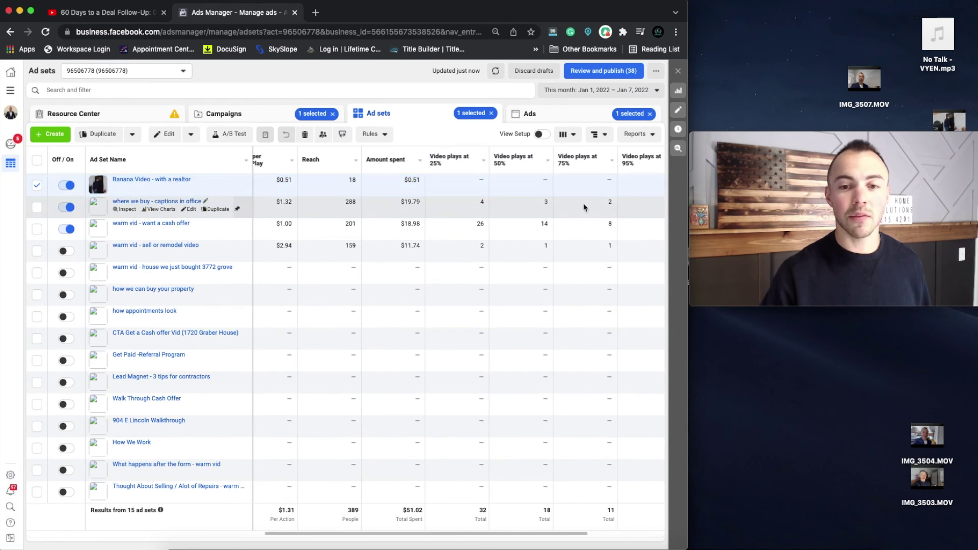
scroll(584, 207, right, 3)
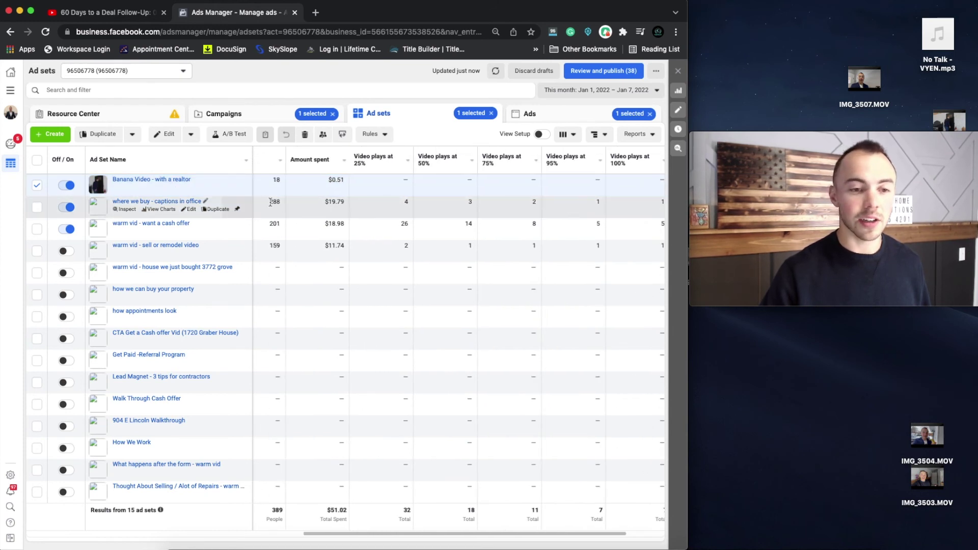
scroll(367, 245, right, 1)
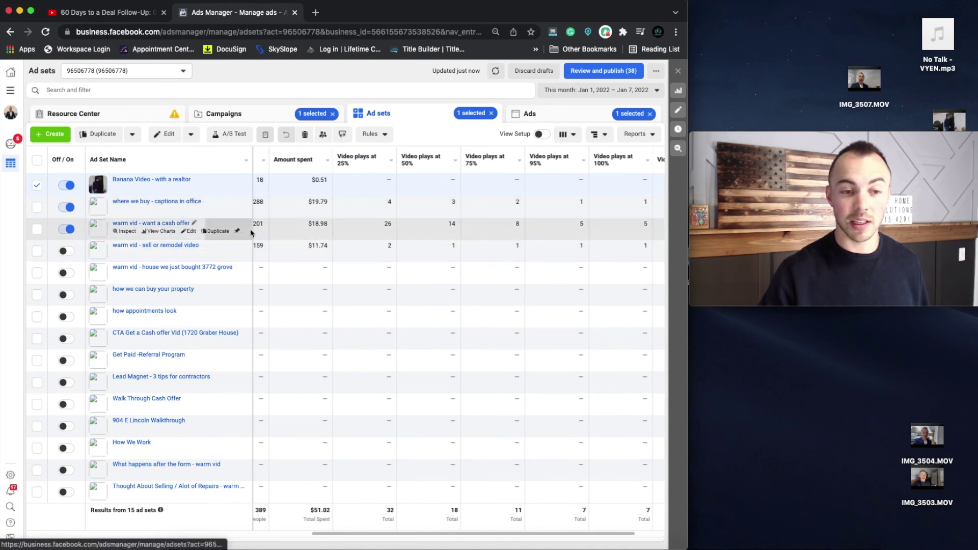
scroll(264, 216, right, 3)
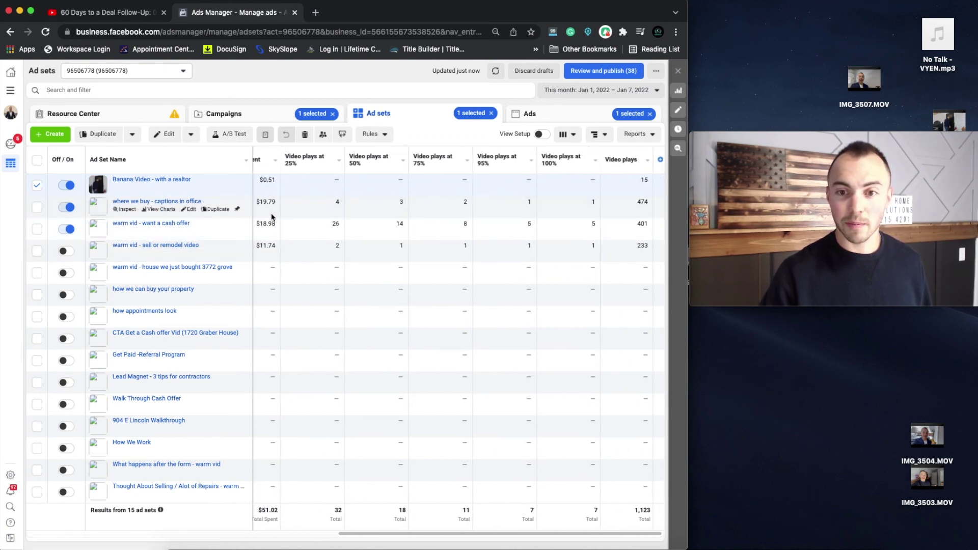
scroll(153, 246, left, 2)
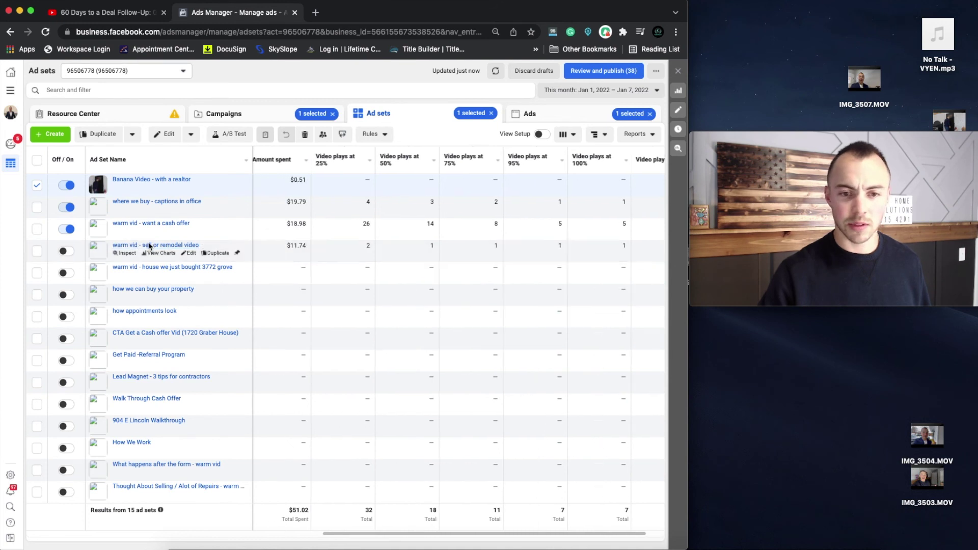
scroll(178, 248, left, 5)
scroll(219, 250, right, 5)
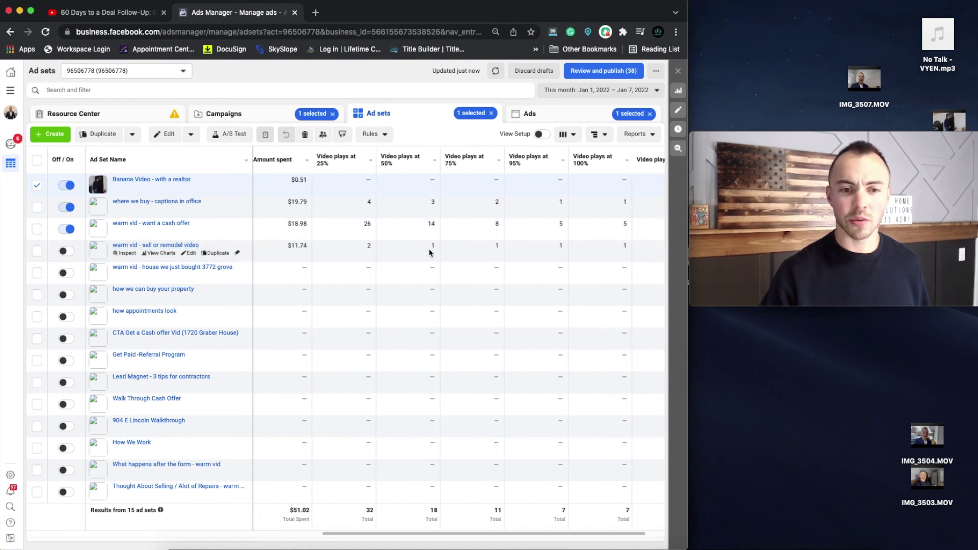
scroll(435, 254, right, 2)
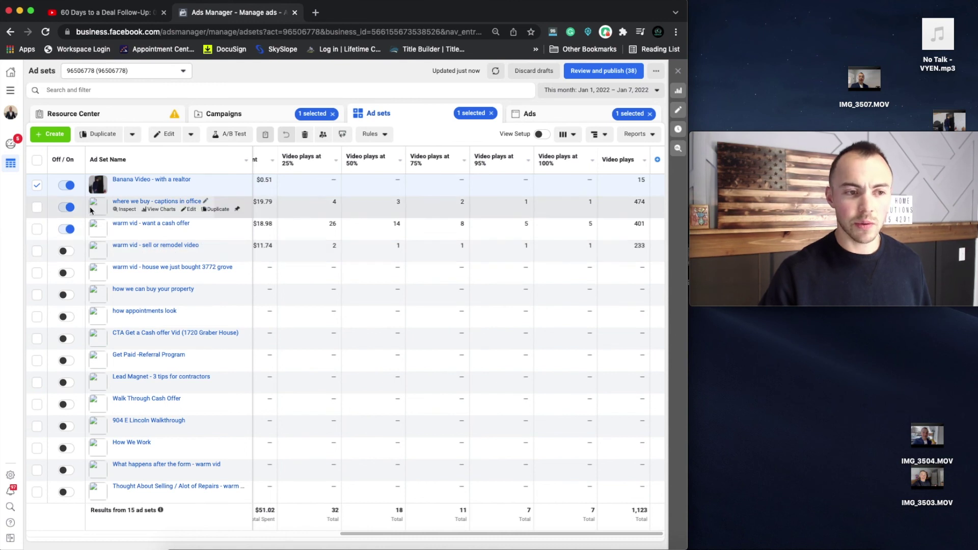
click(67, 207)
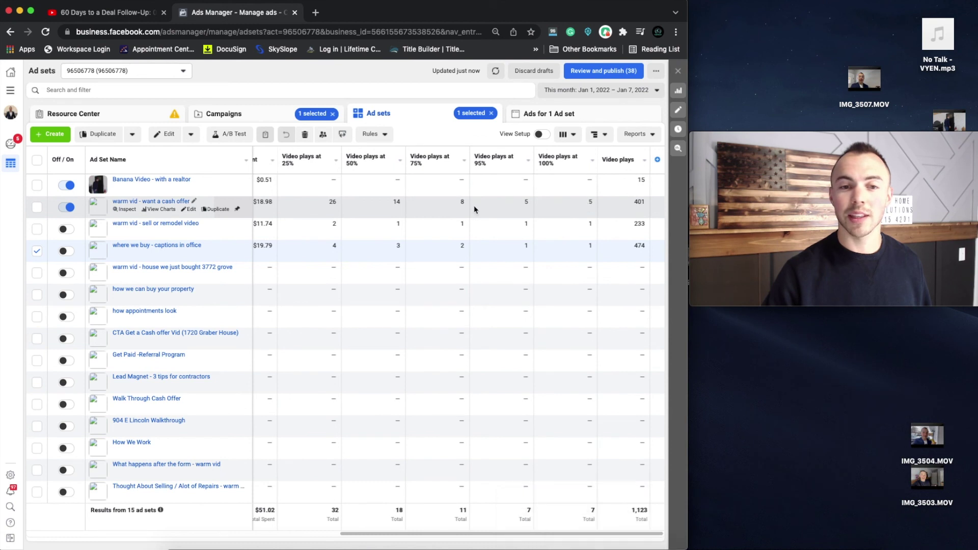
Scroll back to confirm the ad set is off, with $19.79 spent and 474 plays
scroll(358, 211, left, 1)
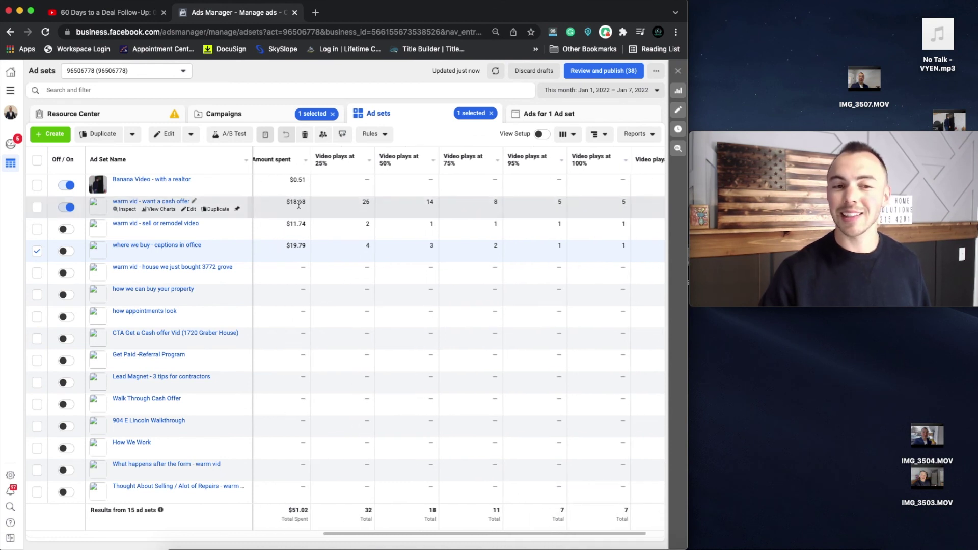